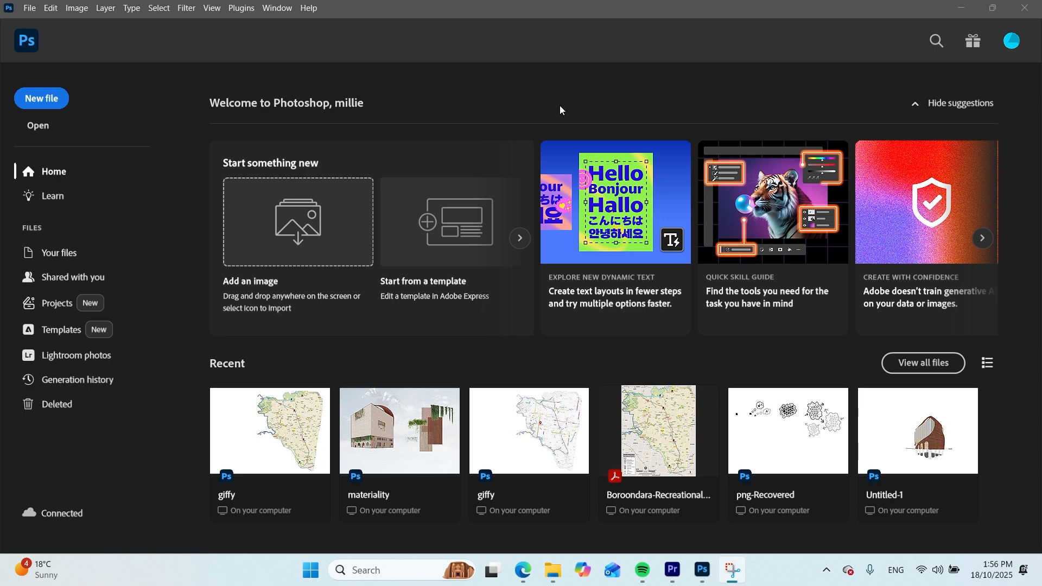
Create a portrait A4 document, 210 x 297 mm at 300 ppi with a white background, and hide the timeline
key(ctrl+n)
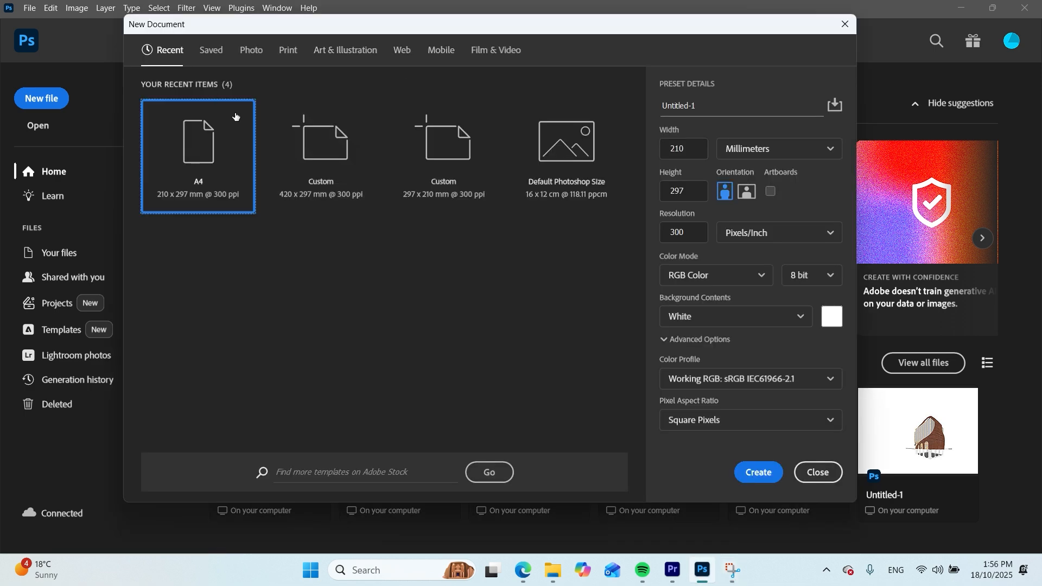
click(747, 193)
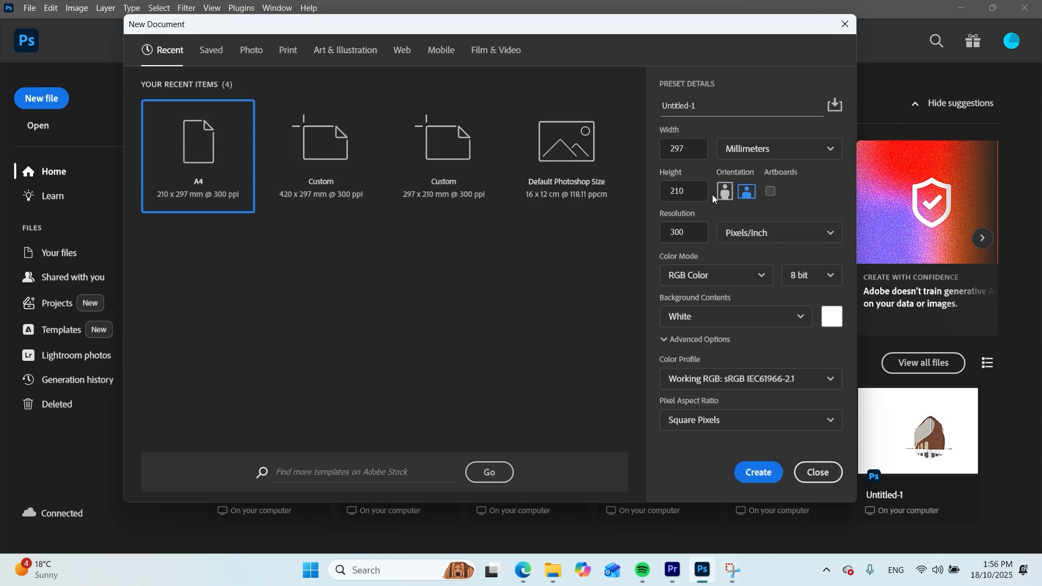
click(759, 472)
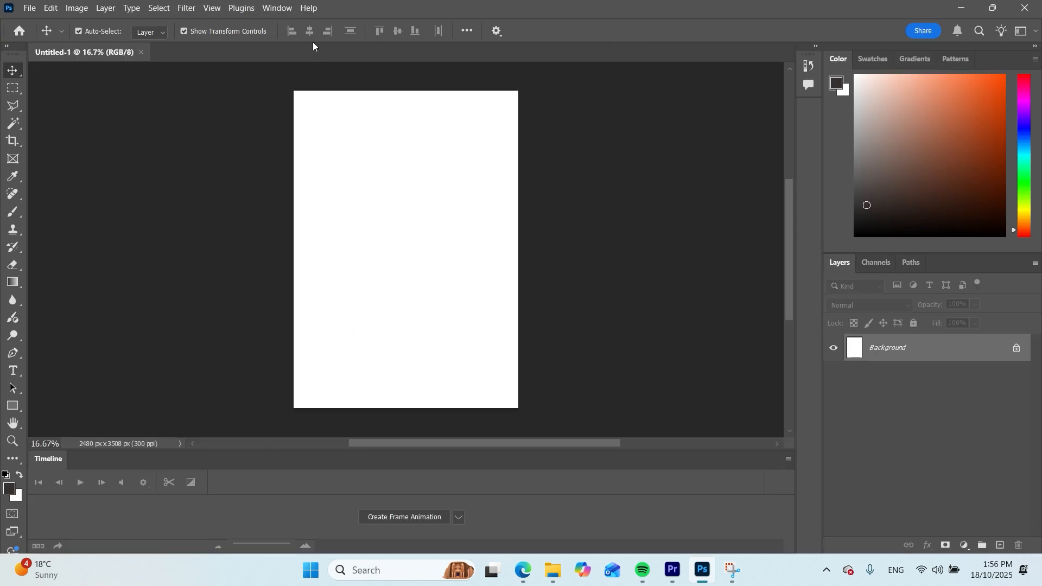
click(277, 7)
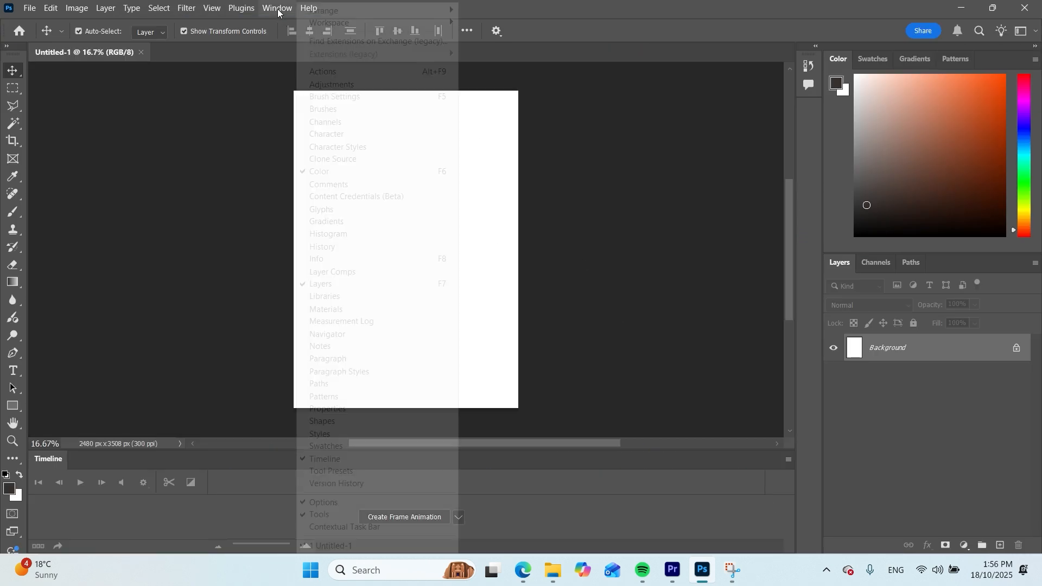
click(360, 457)
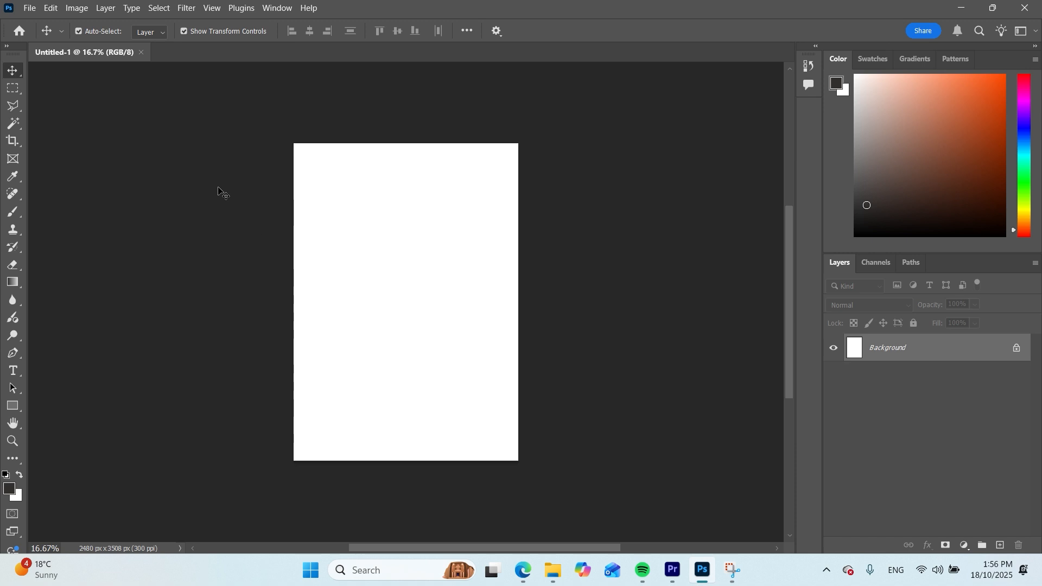
Switch to the browser, copy the chapel photo from the Pinterest pin, and paste it into the blank Photoshop document
click(522, 579)
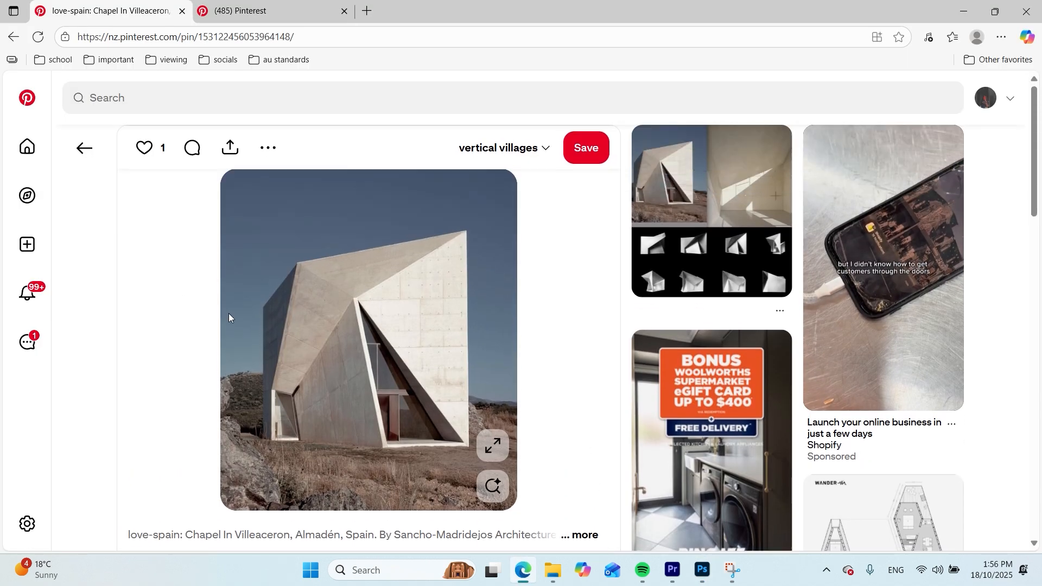
right_click(426, 315)
click(478, 370)
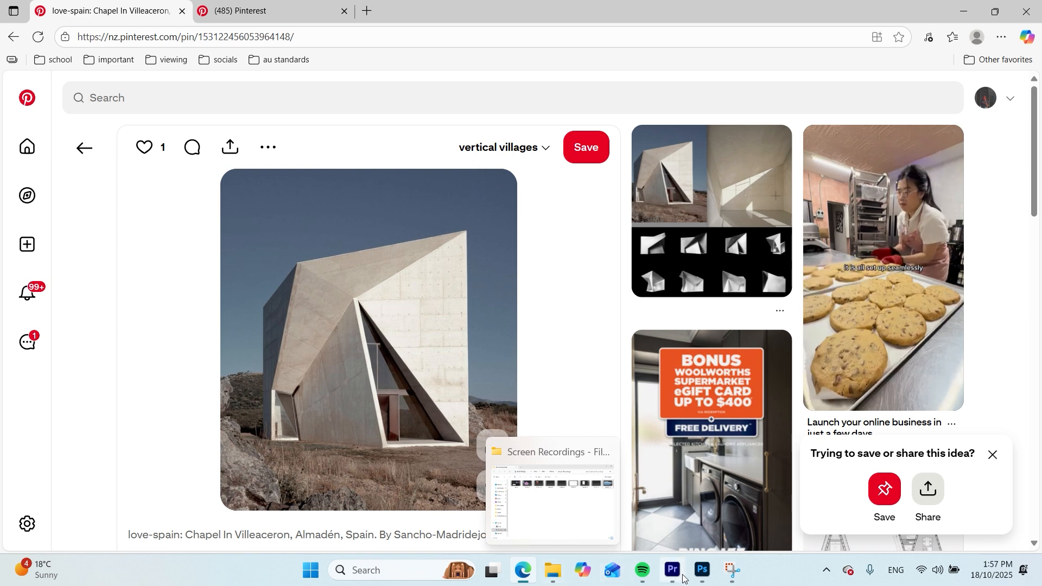
click(700, 570)
key(ctrl+v)
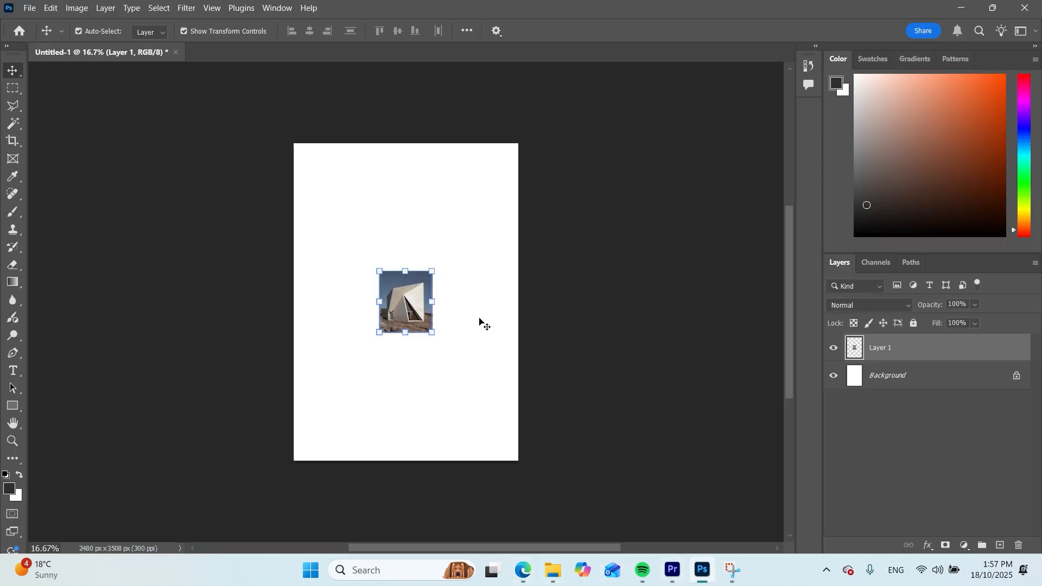
Scale the chapel photo to about 540% and position it so it fills the whole page with the building centred
drag(380, 272, 268, 164)
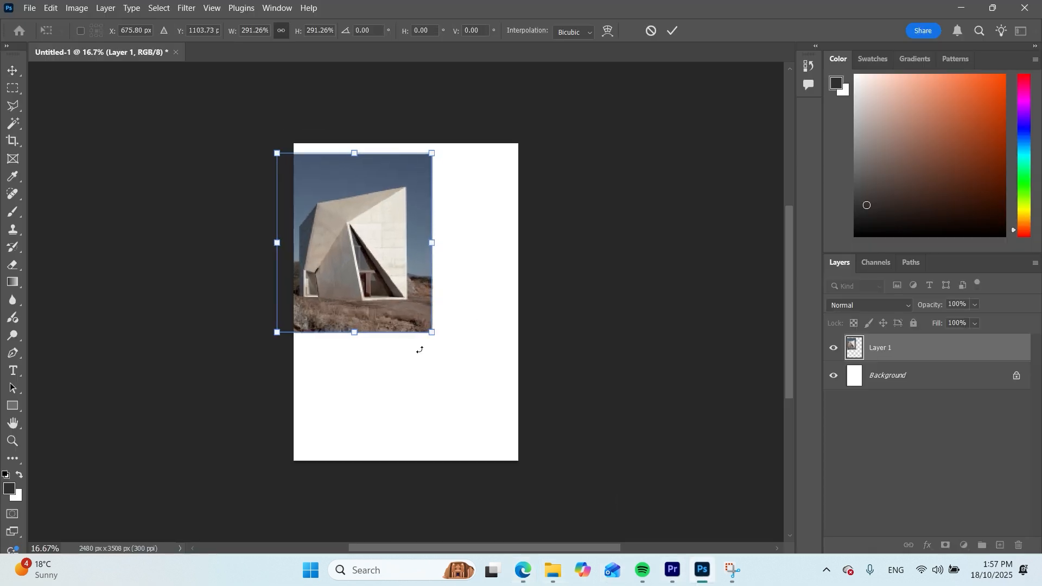
drag(431, 332, 535, 431)
drag(468, 384, 472, 401)
drag(535, 169, 580, 130)
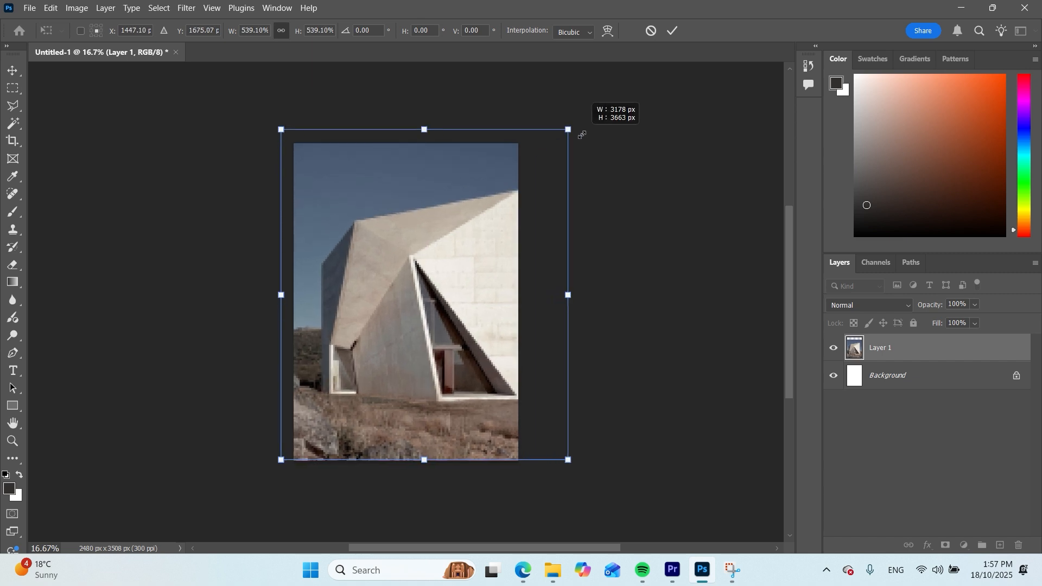
drag(484, 216, 465, 216)
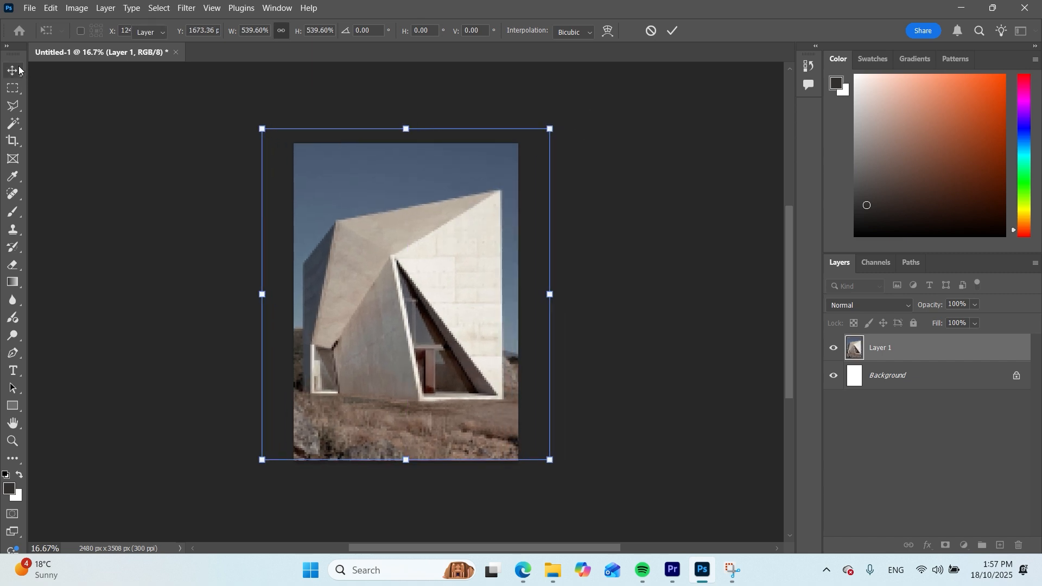
key(Return)
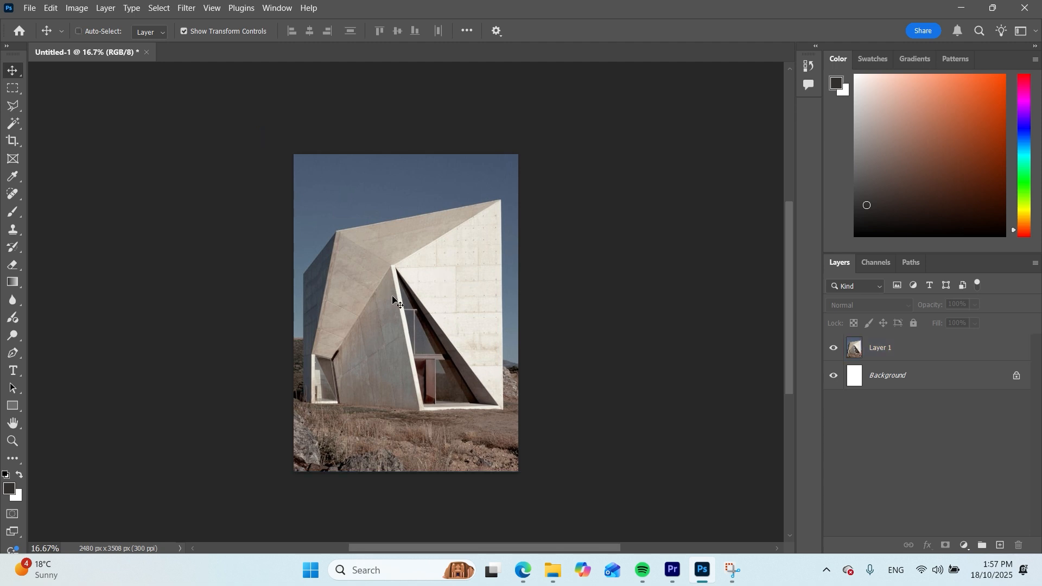
scroll(465, 302, up, 2)
click(705, 296)
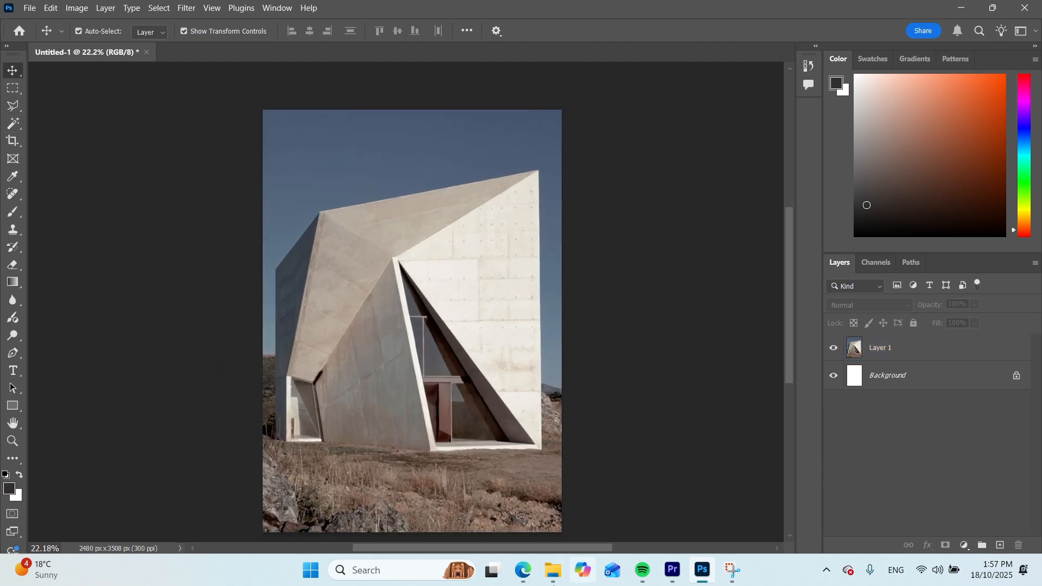
click(493, 249)
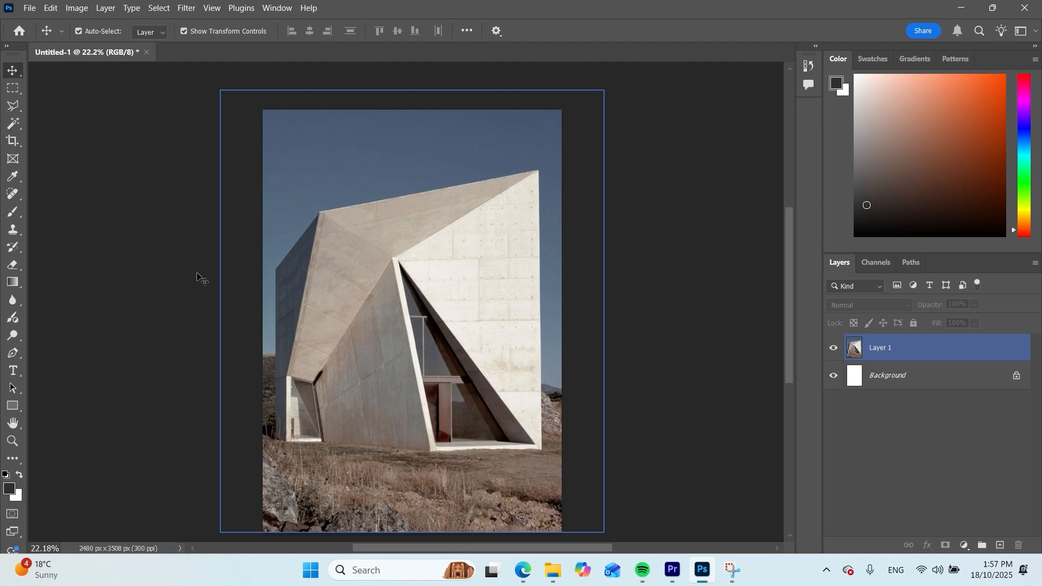
Copy the pale beige brick image from the Pinterest texture board in the browser and paste it into the Photoshop document
click(523, 570)
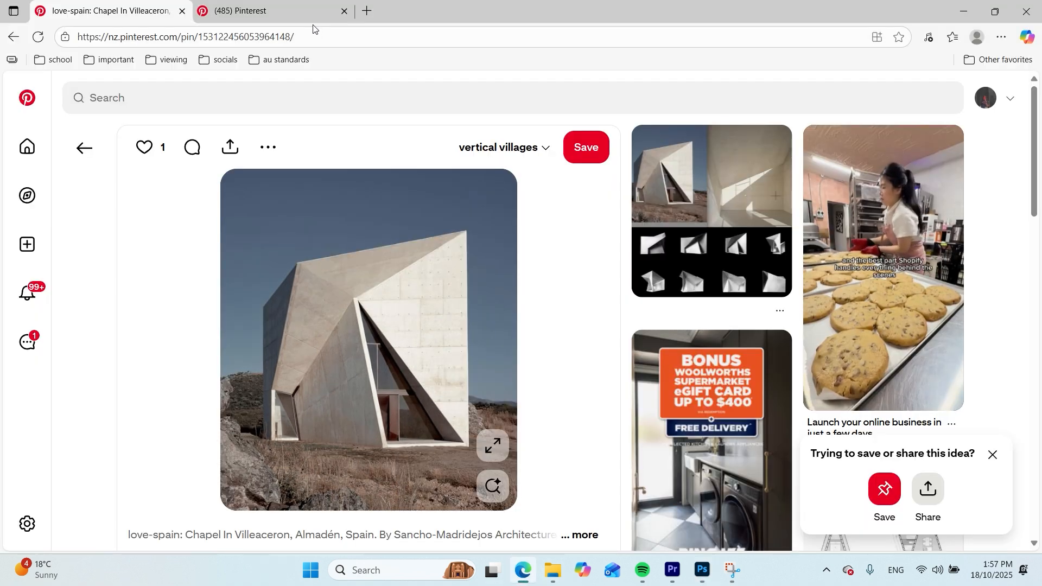
click(266, 11)
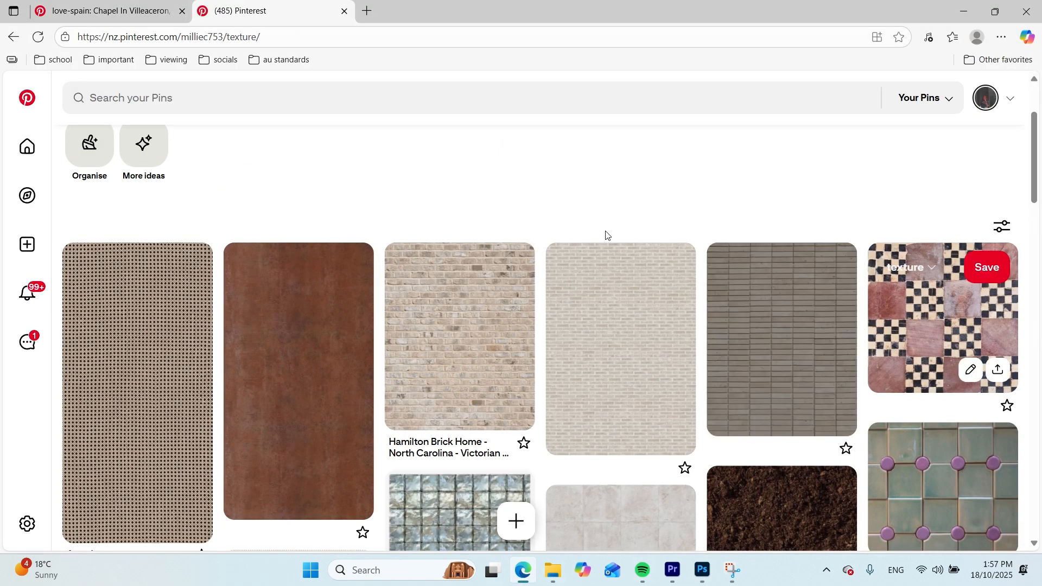
click(560, 363)
right_click(348, 323)
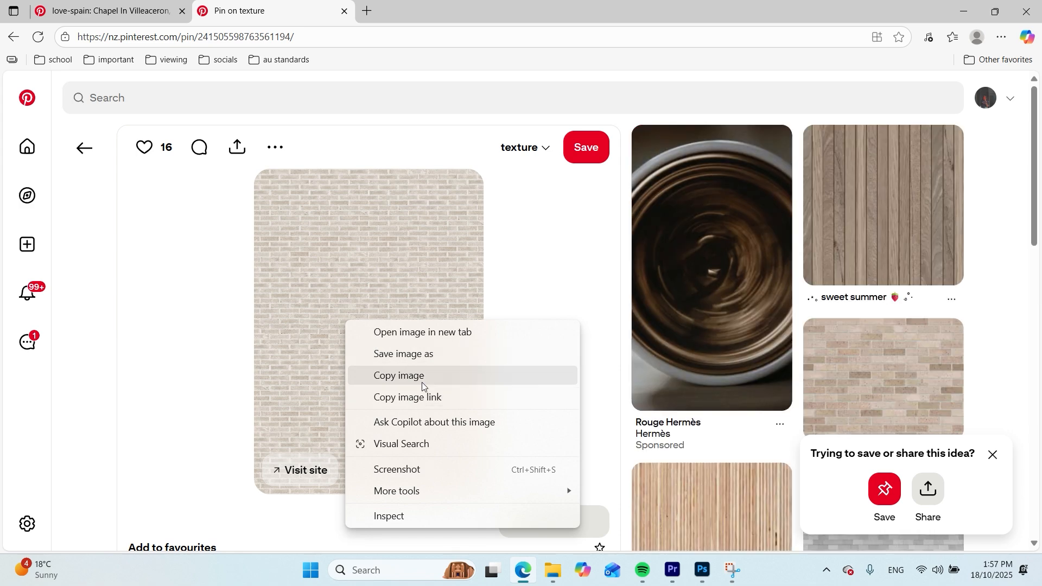
click(423, 377)
click(704, 572)
click(450, 347)
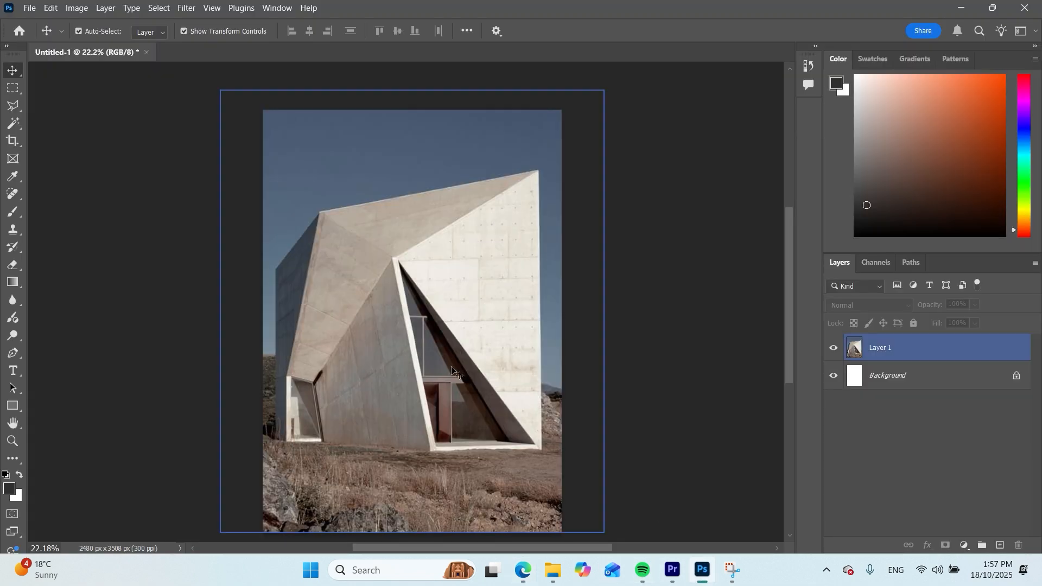
key(ctrl+v)
Enlarge the brick texture to about 159%, place it over the chapel's right-hand facade, and hide its layer
drag(407, 359, 452, 273)
drag(527, 342, 613, 459)
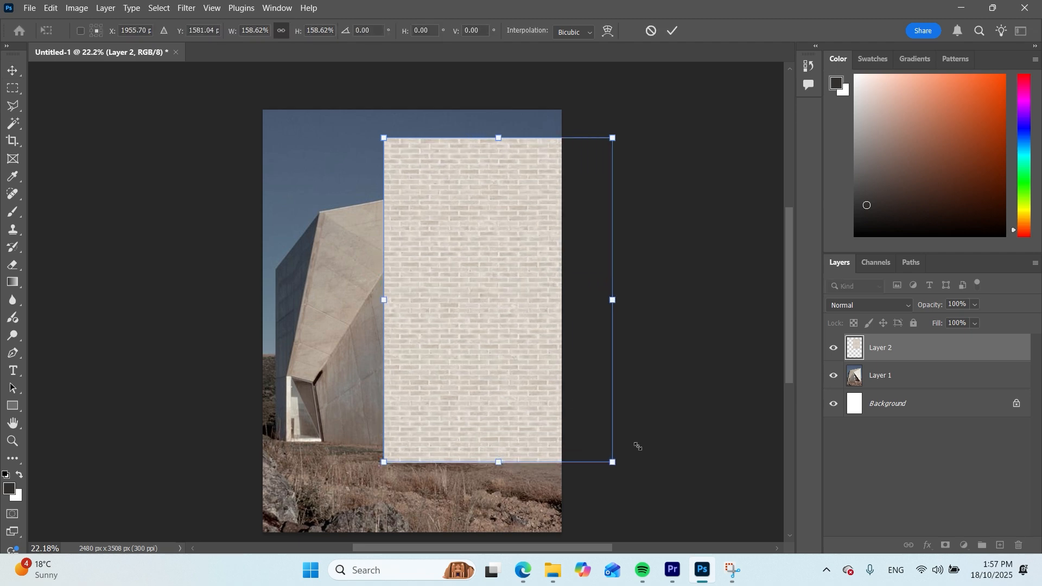
drag(467, 320, 468, 331)
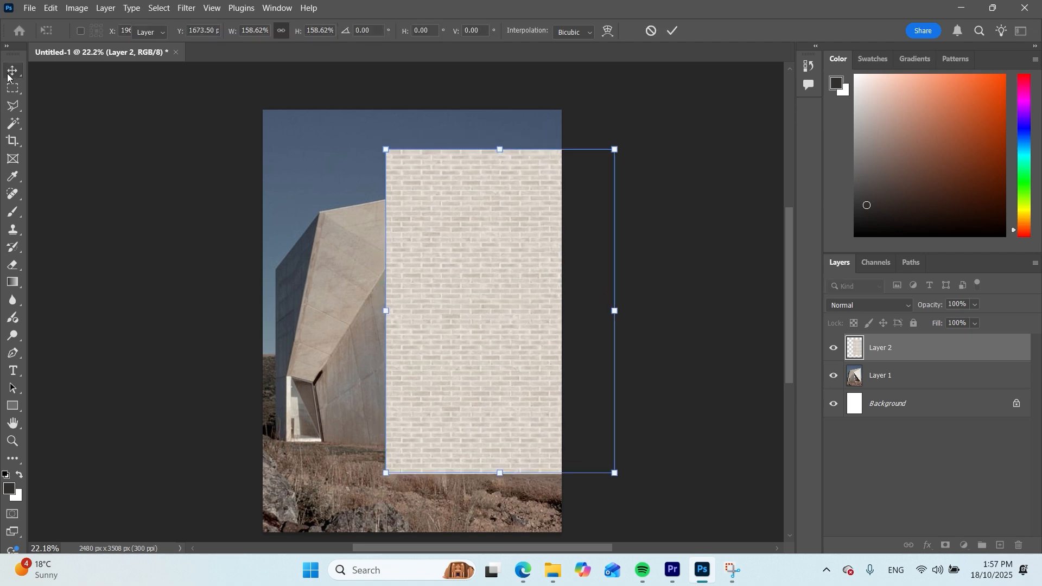
click(8, 76)
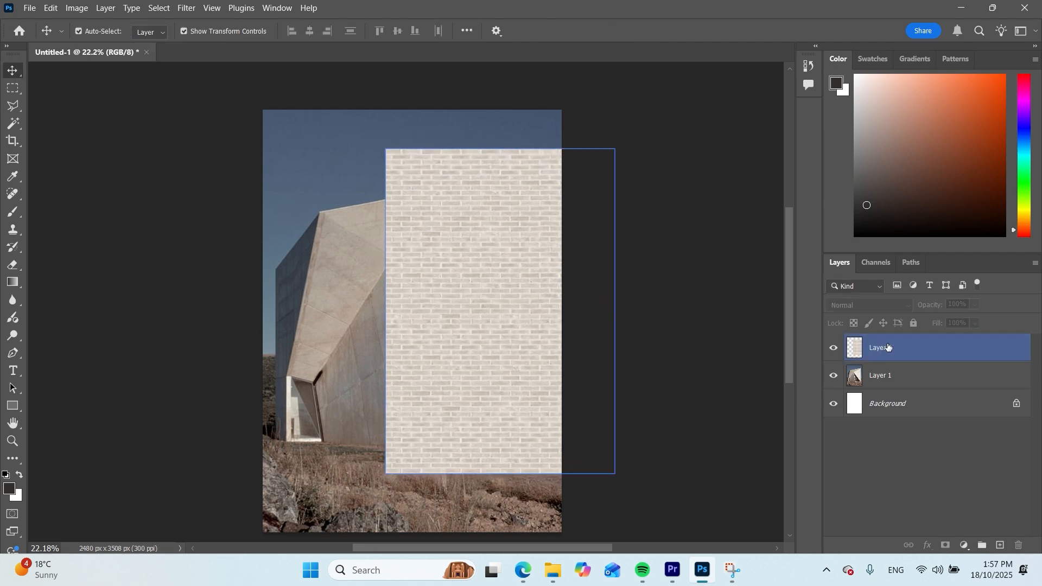
click(836, 349)
Copy the rusty brown metal image from the Pinterest texture board in the browser and paste it into the Photoshop document
click(524, 571)
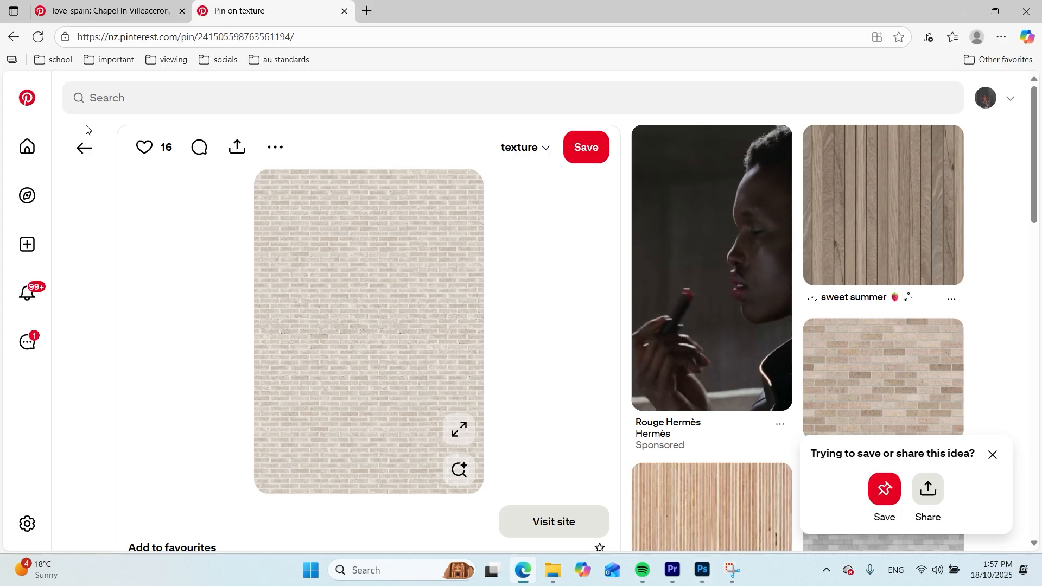
click(84, 144)
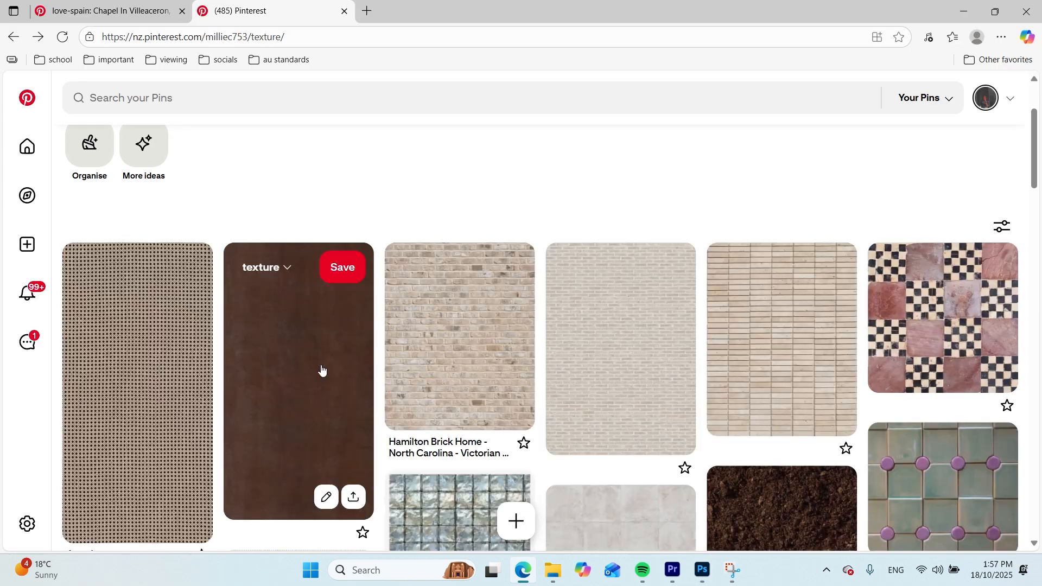
click(321, 369)
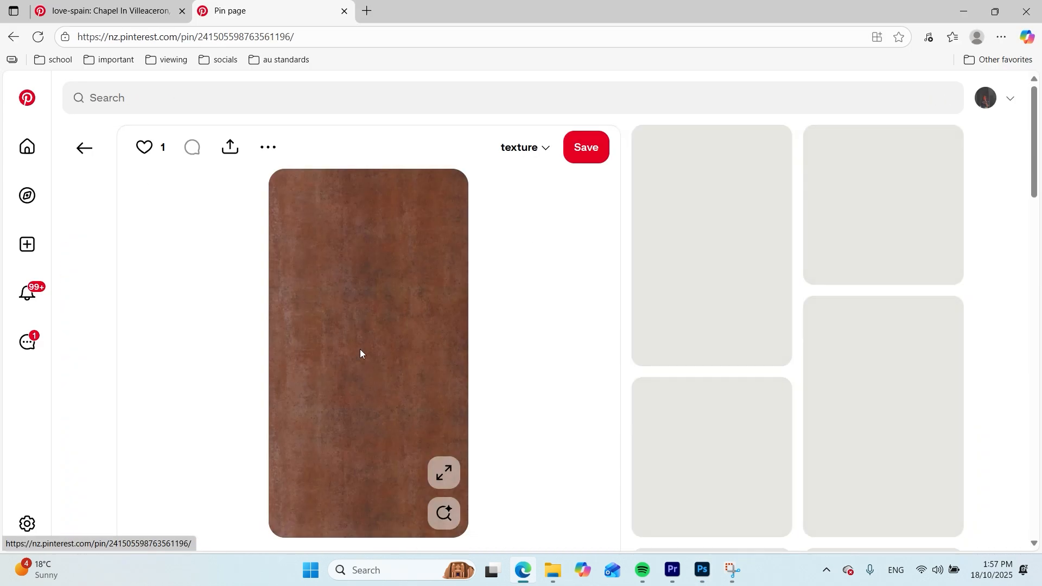
right_click(393, 347)
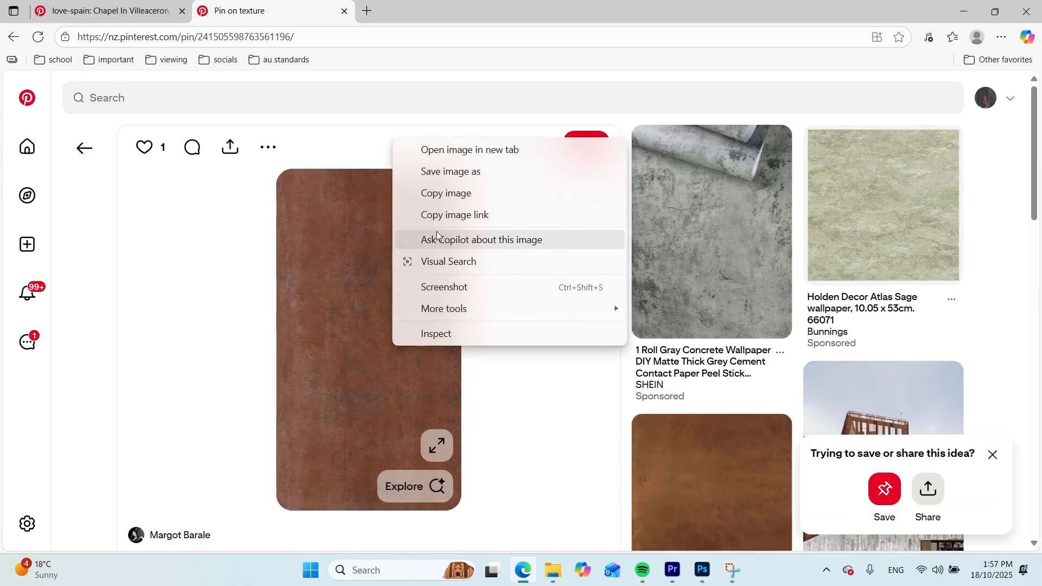
click(445, 193)
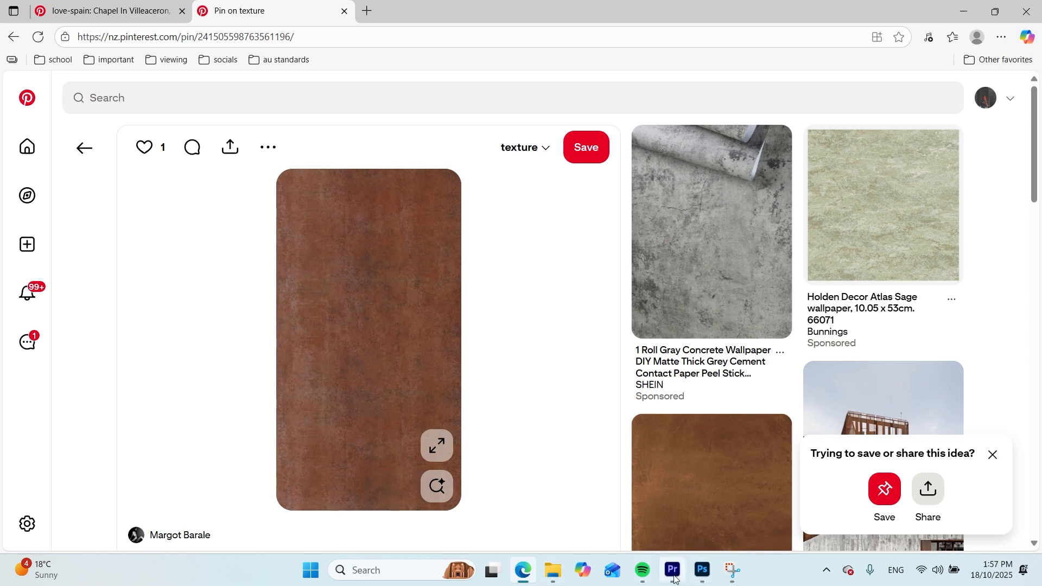
click(702, 569)
key(ctrl+v)
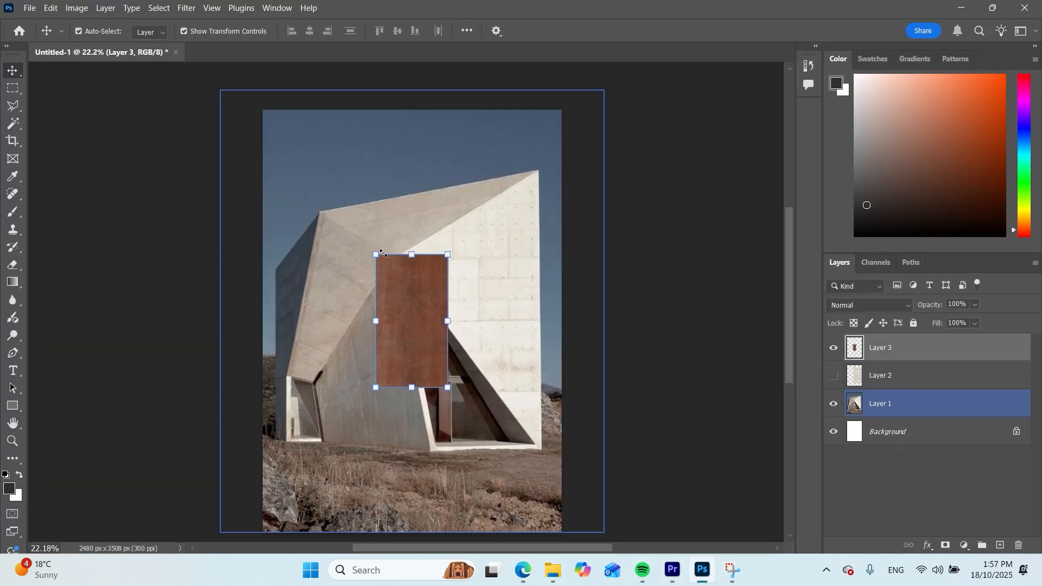
Enlarge the rust texture over the chapel's slanted wall left of the entrance, and hide its layer
drag(408, 277, 331, 347)
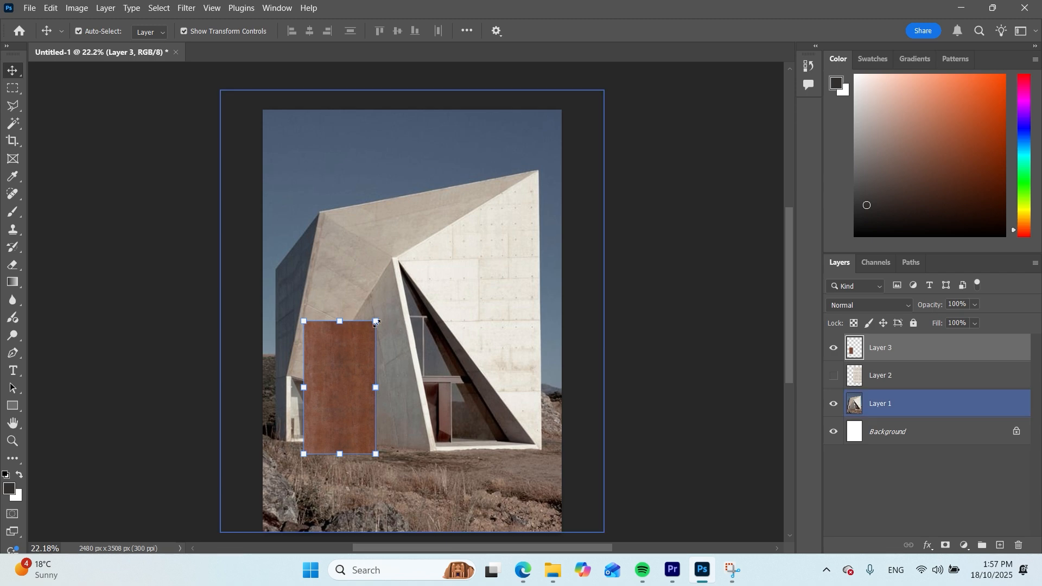
drag(376, 320, 436, 233)
drag(362, 290, 359, 305)
drag(434, 480, 439, 491)
key(Return)
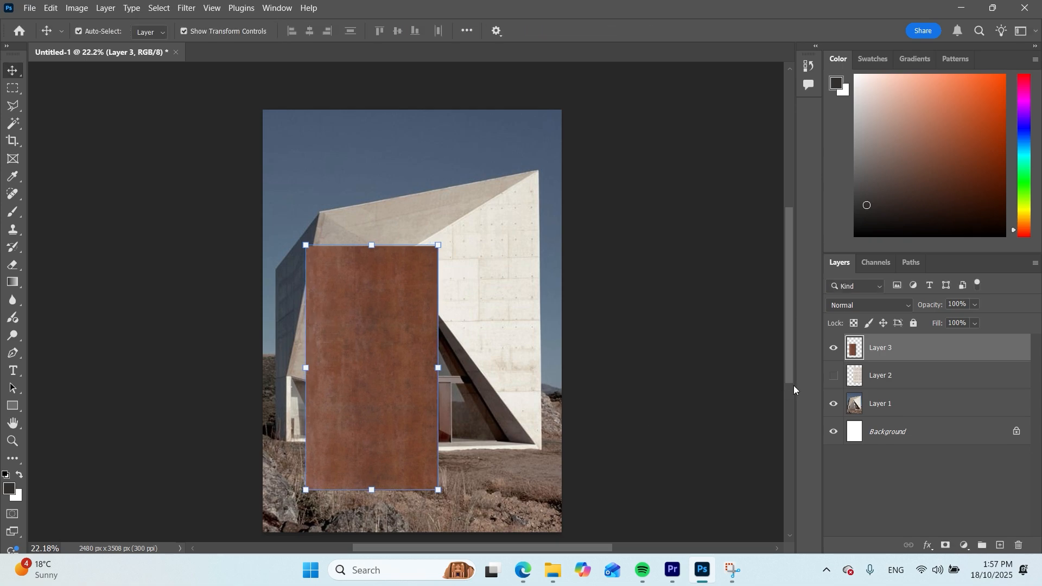
click(200, 183)
click(832, 348)
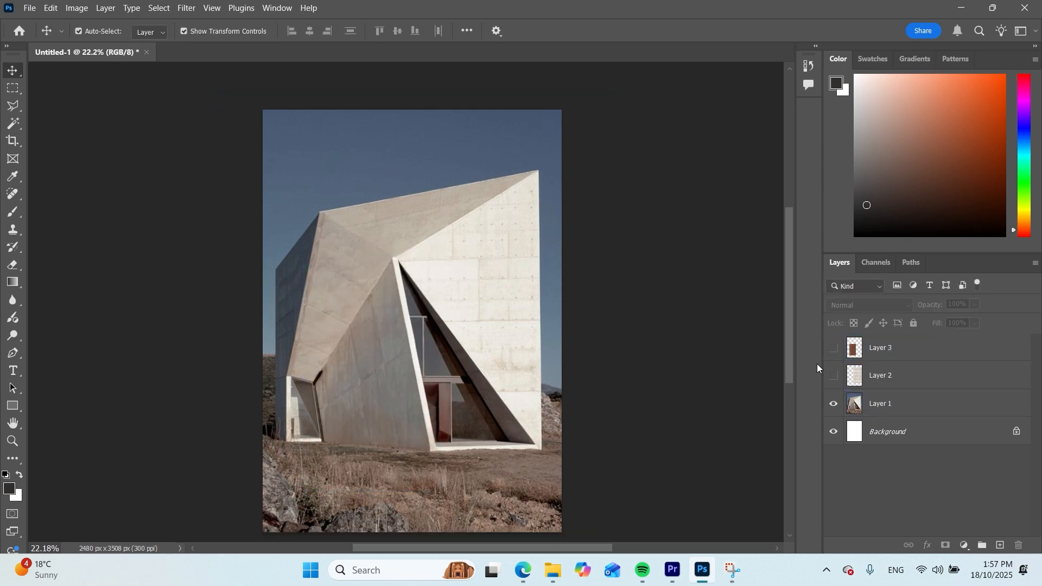
Browse the Pinterest texture board in the browser for a material to lay over another chapel wall
click(519, 581)
click(93, 150)
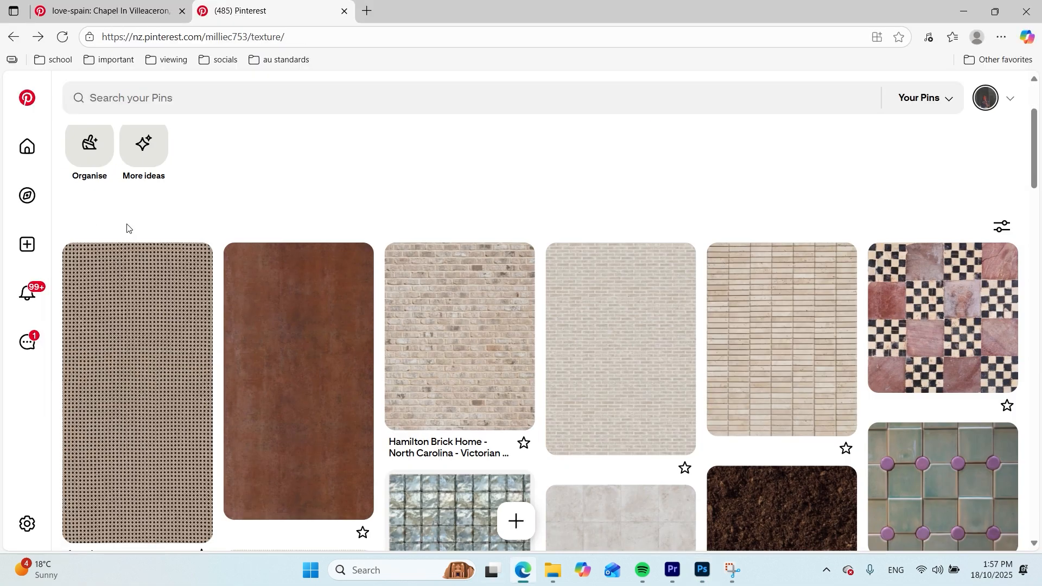
scroll(656, 313, down, 8)
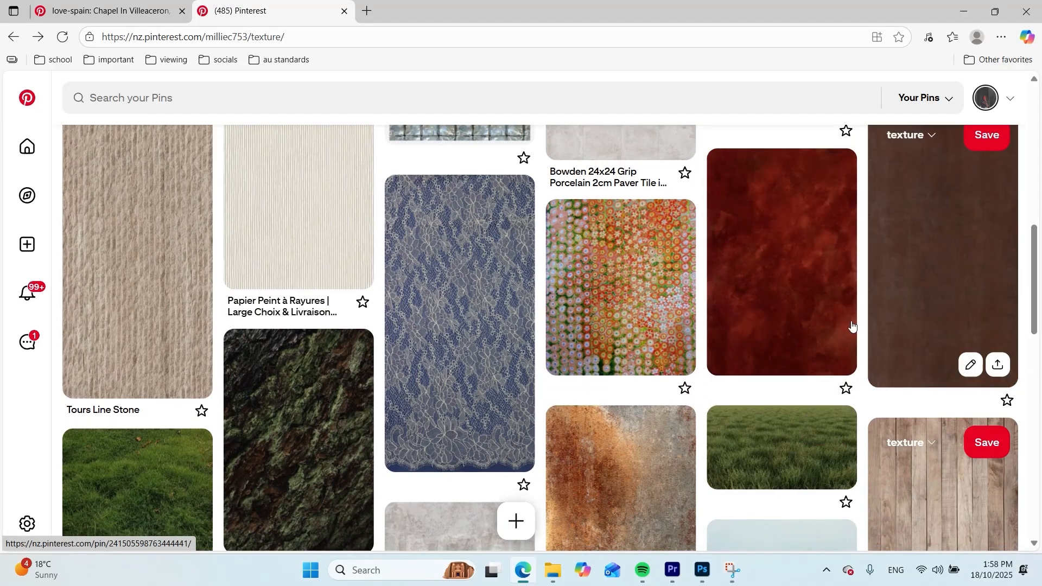
scroll(803, 380, down, 4)
scroll(739, 325, down, 8)
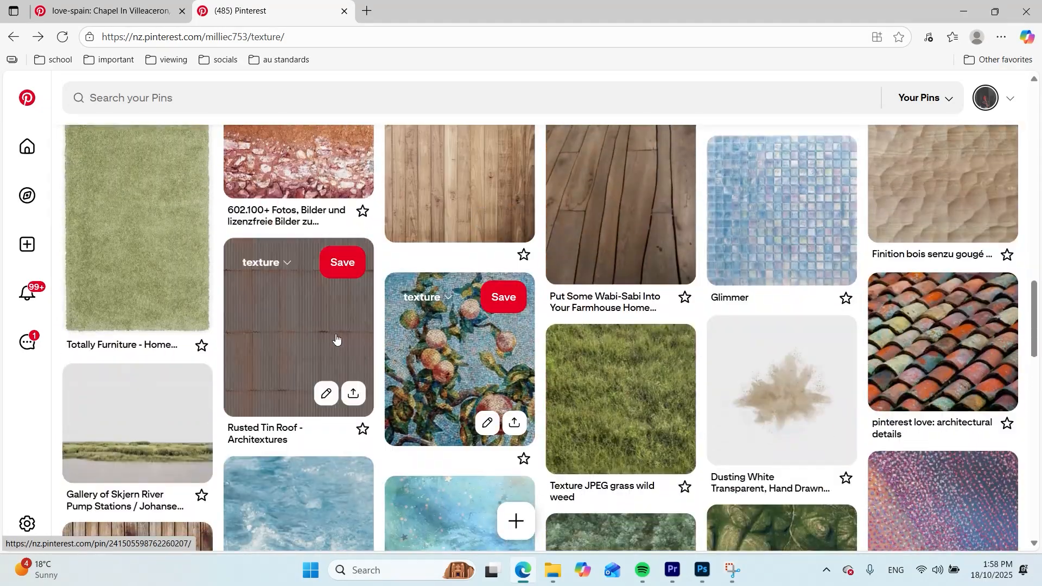
scroll(541, 383, up, 2)
scroll(756, 372, down, 12)
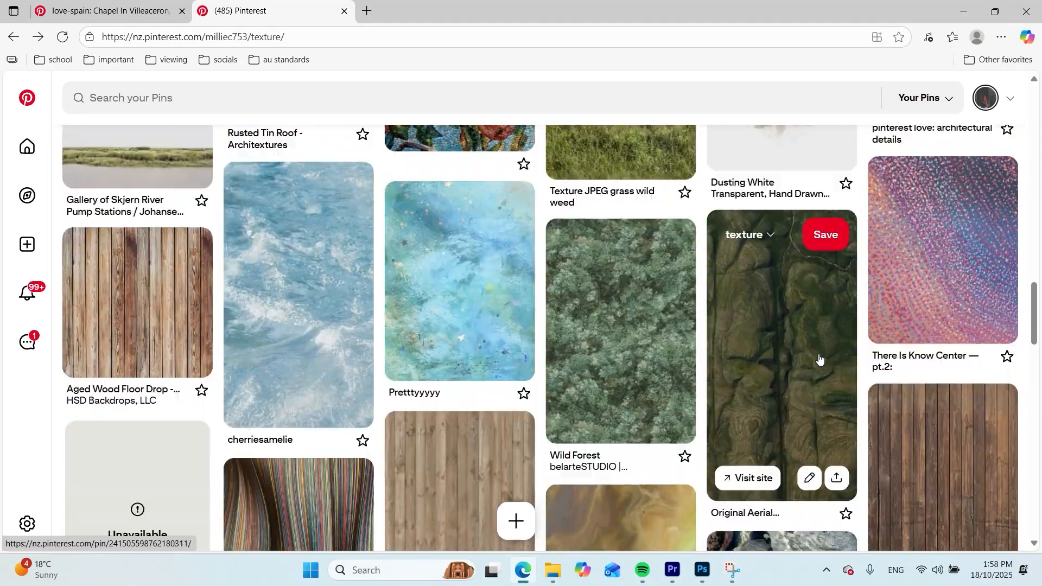
scroll(818, 361, down, 11)
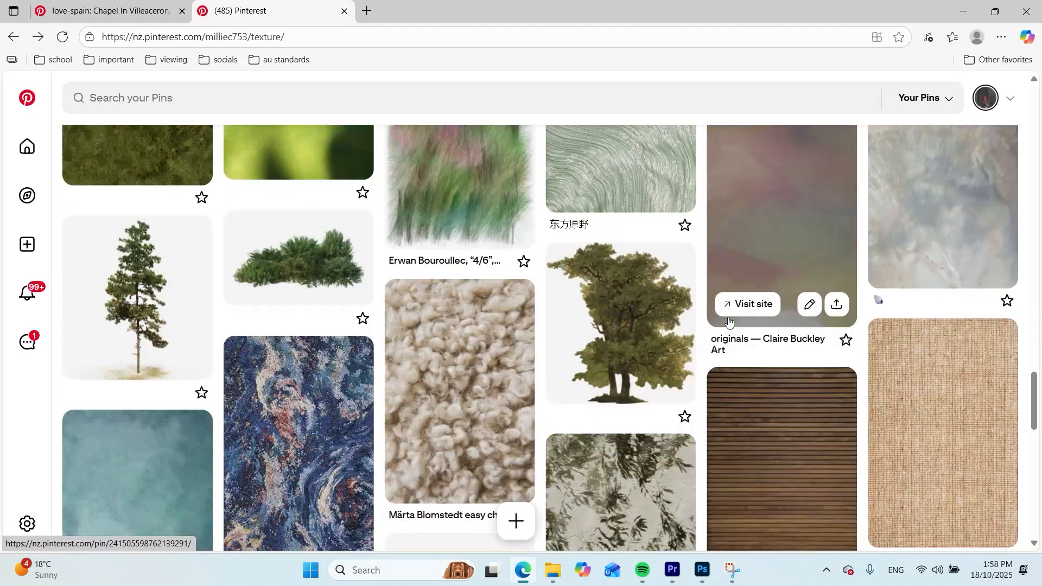
scroll(758, 326, down, 4)
scroll(890, 336, up, 4)
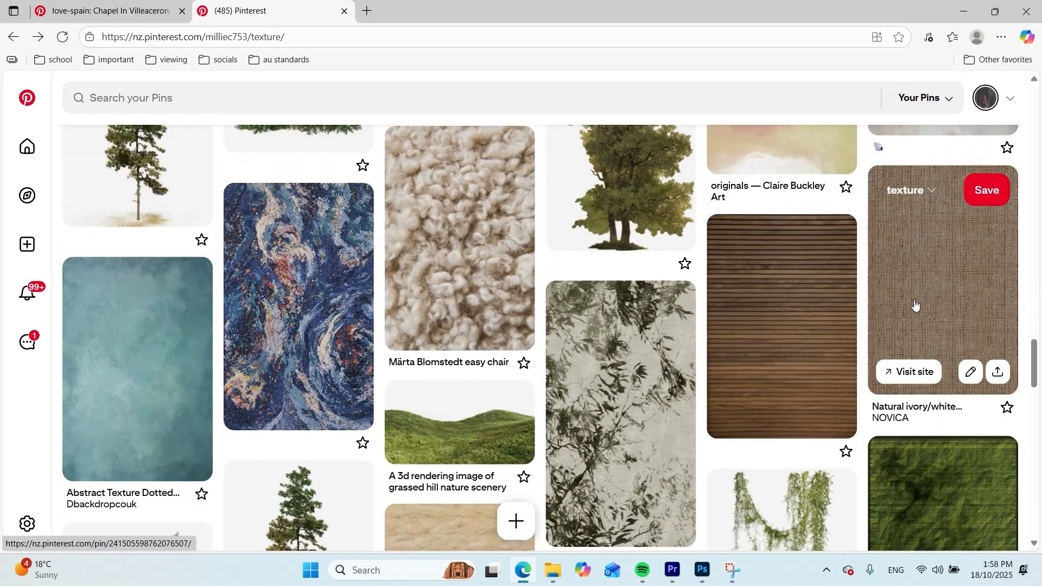
Copy the woven jute rug image from its Pinterest pin and paste it into the Photoshop document
click(914, 305)
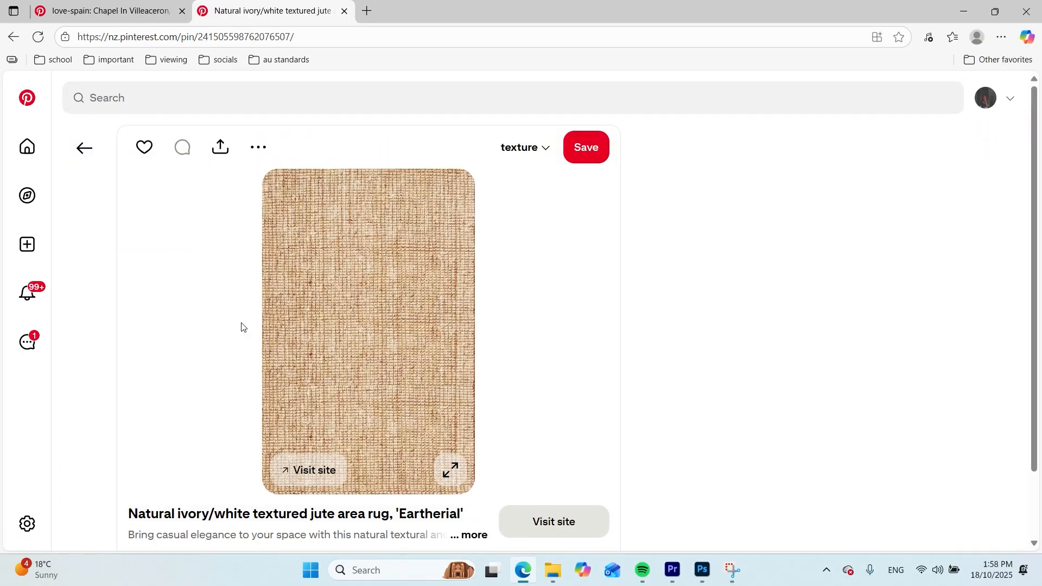
scroll(131, 355, down, 1)
scroll(142, 271, up, 1)
right_click(402, 327)
click(466, 382)
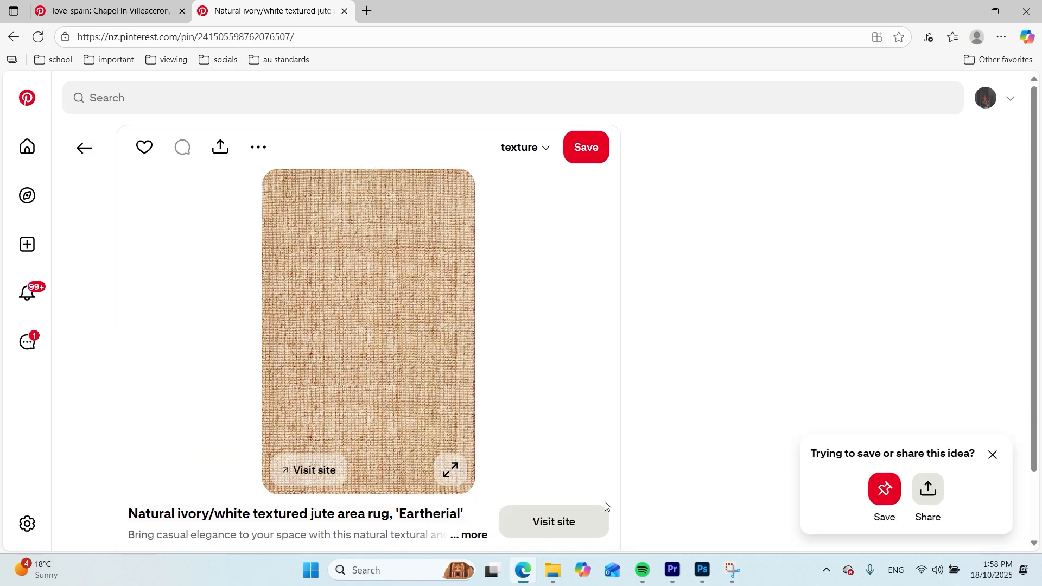
click(702, 571)
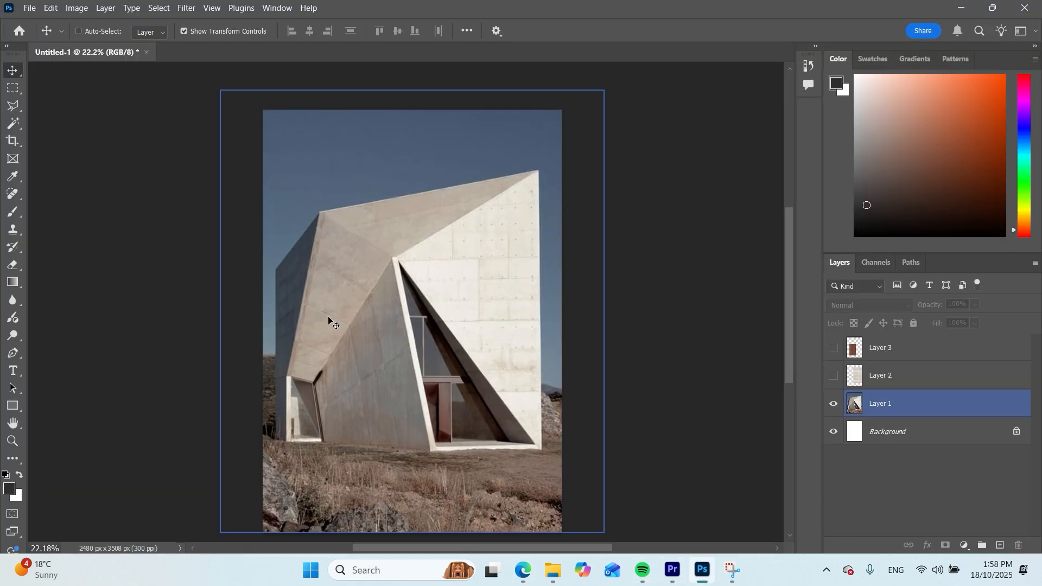
key(ctrl+v)
Enlarge the jute texture to about 271% and place it over the chapel's left side
drag(416, 333, 431, 385)
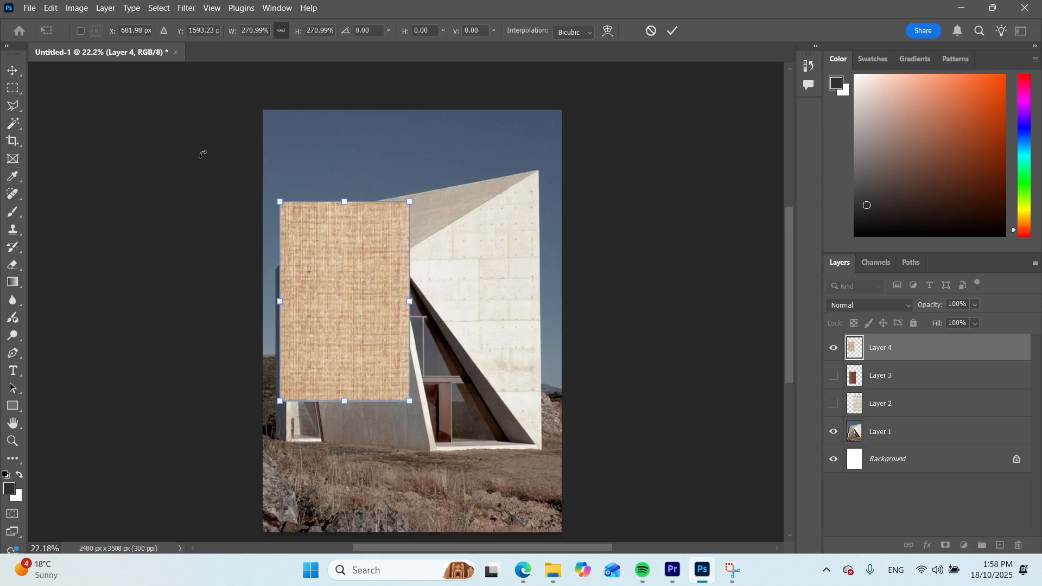
key(Return)
mouse_move(387, 326)
mouse_down()
mouse_move(380, 381)
mouse_move(376, 316)
mouse_up()
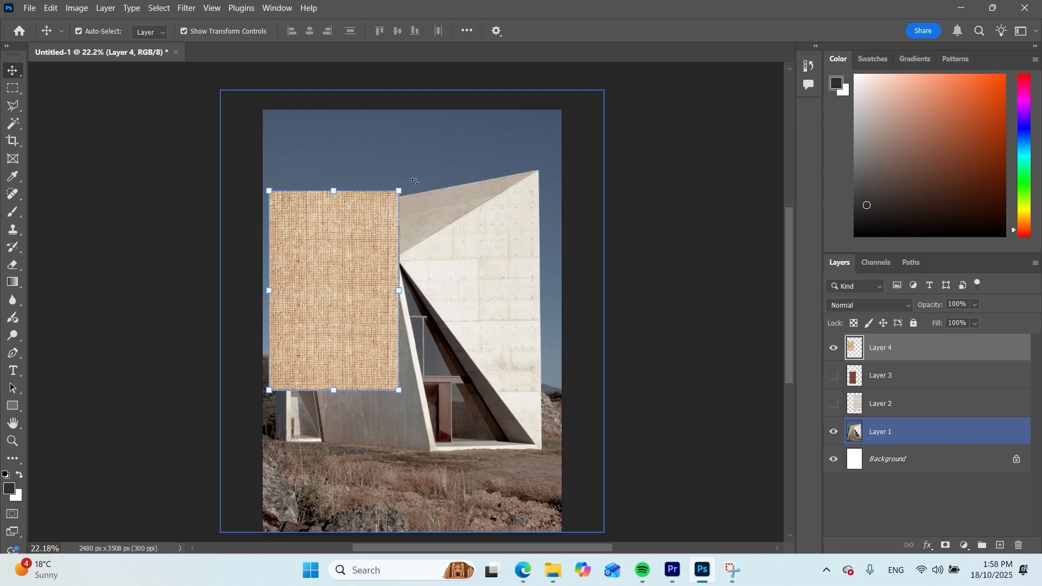
Rotate the jute texture about 33°, align it over the chapel's upper-left facet at 34% opacity, and hide its layer
drag(406, 182, 486, 217)
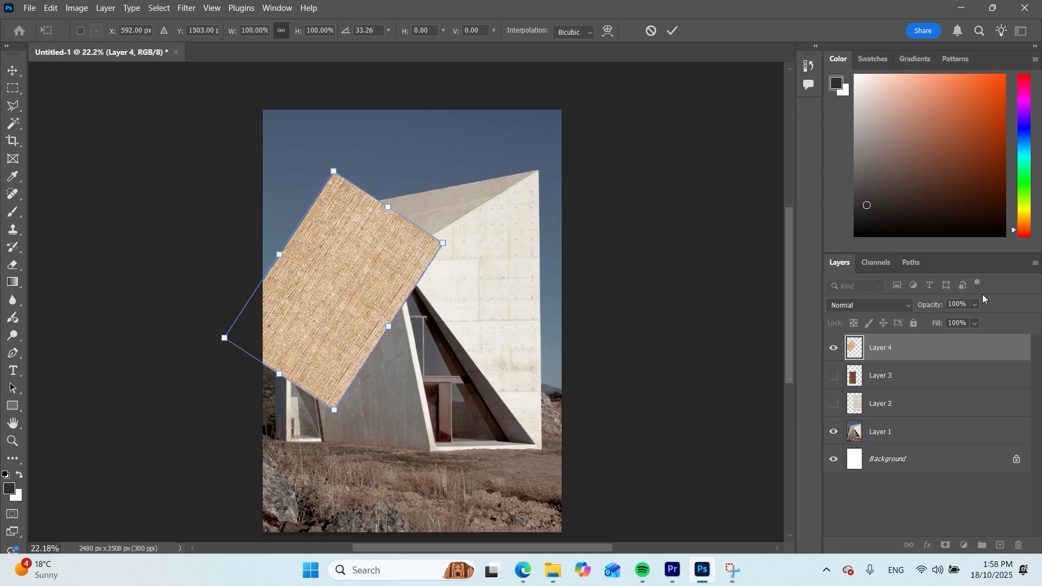
drag(974, 305, 947, 321)
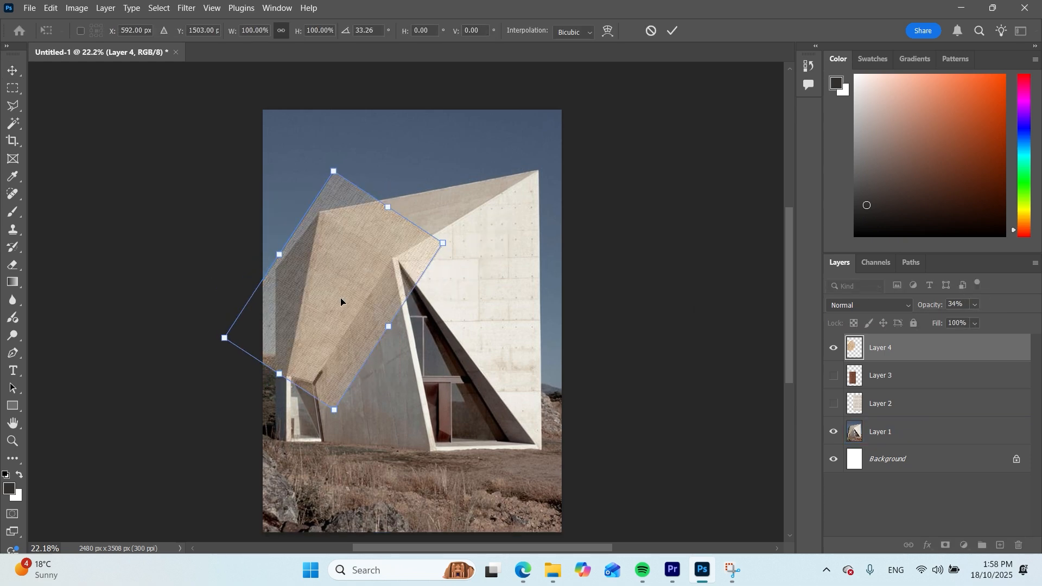
drag(334, 296, 308, 313)
key(Return)
click(944, 426)
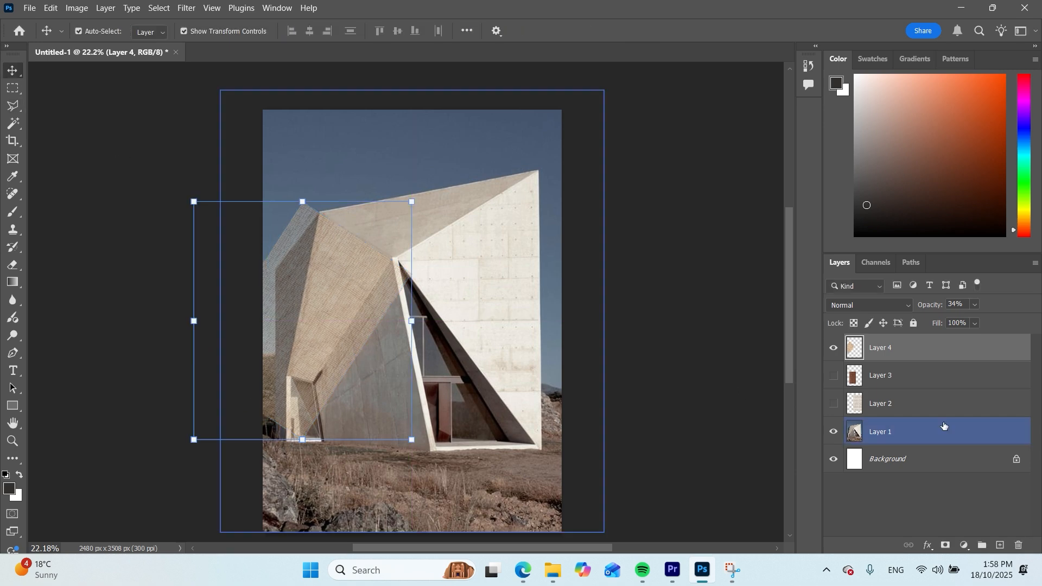
click(833, 349)
Show the brick texture, shift it slightly down and left over the right-hand facade, and hide its layer again
click(834, 376)
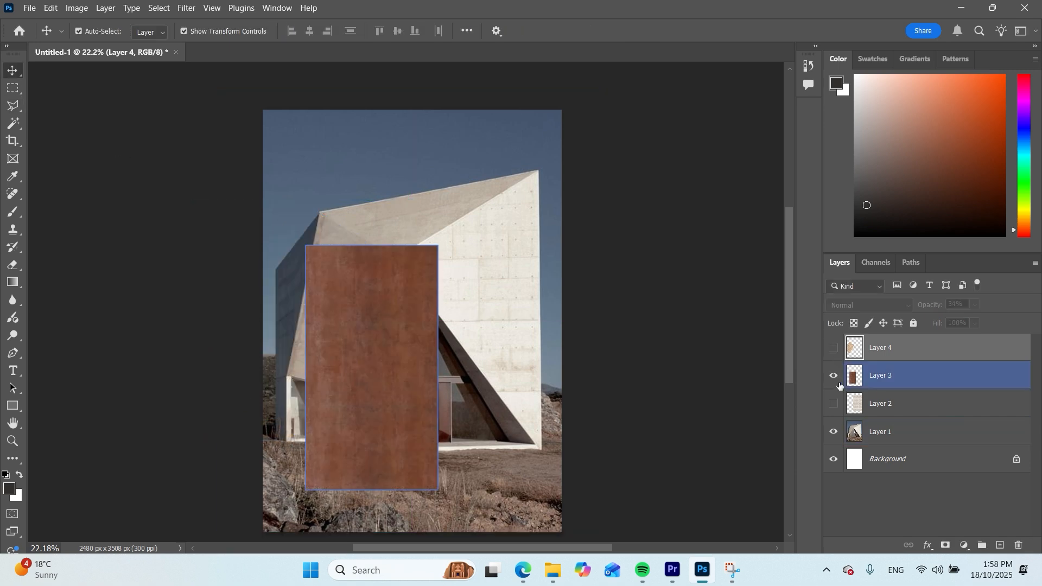
click(834, 376)
click(905, 401)
click(834, 403)
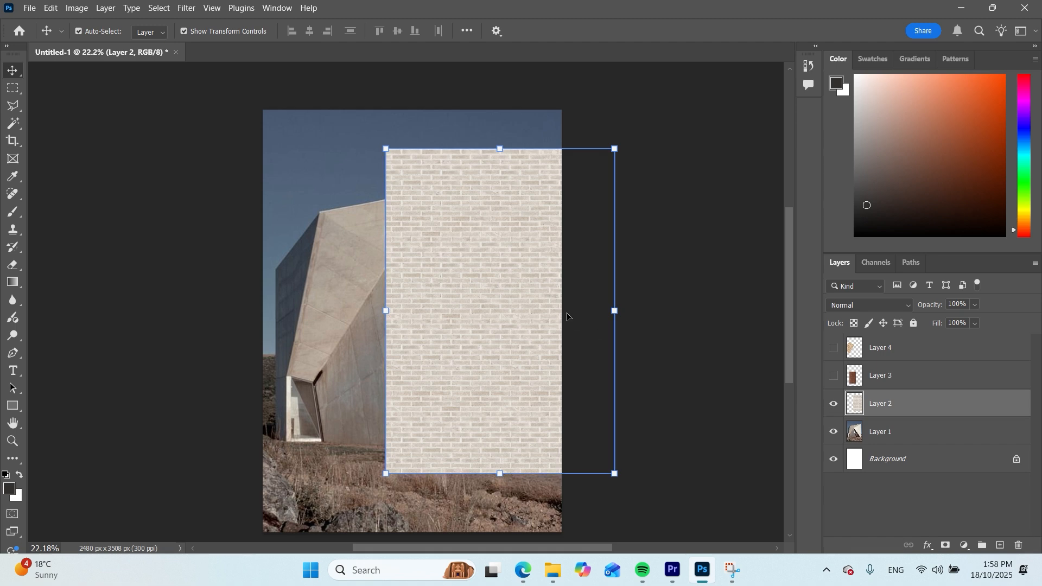
drag(483, 264, 475, 285)
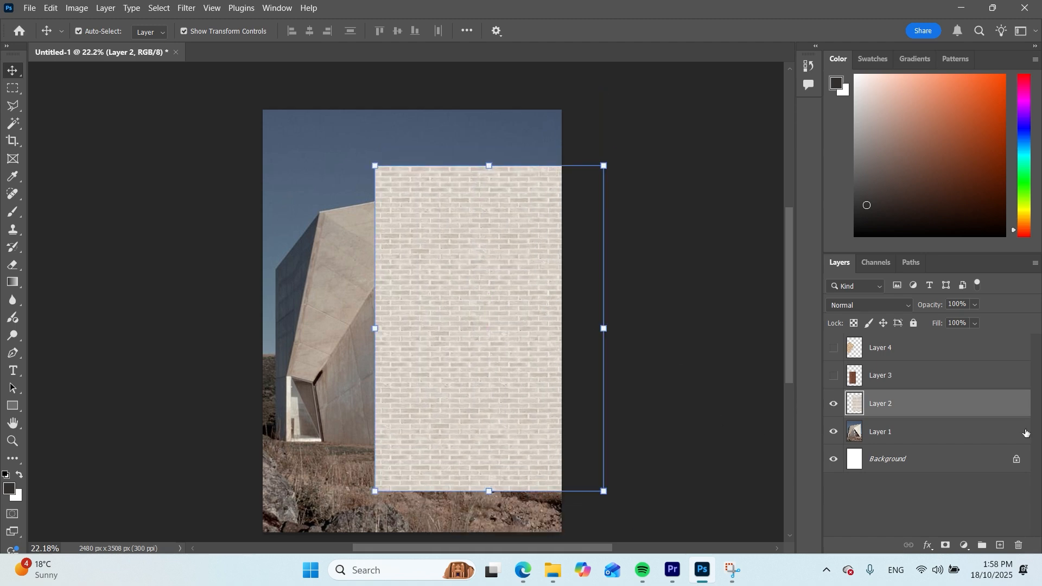
click(833, 404)
Rename the chapel photo's layer as "building"
click(892, 435)
click(899, 499)
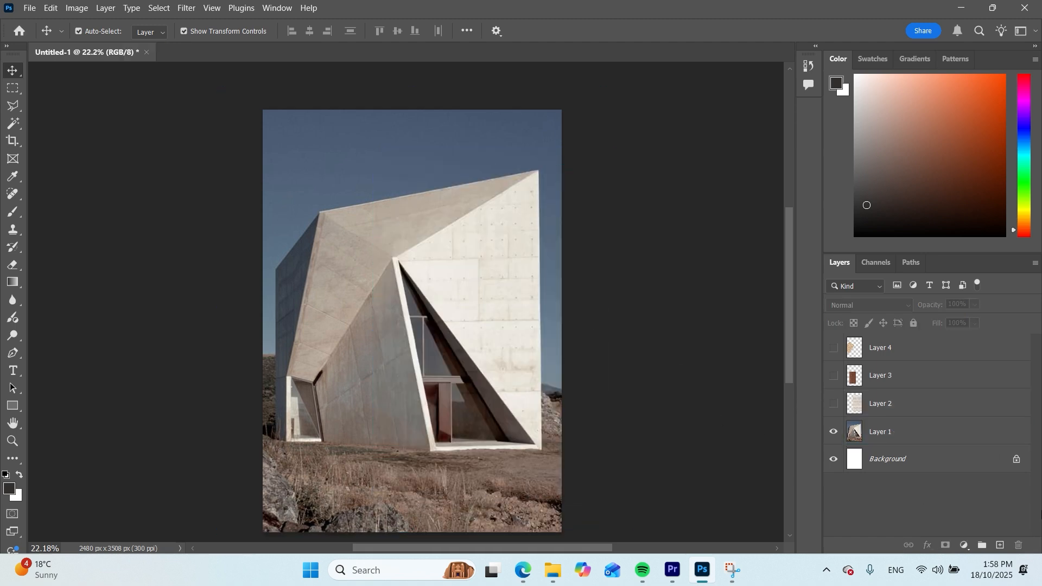
click(879, 437)
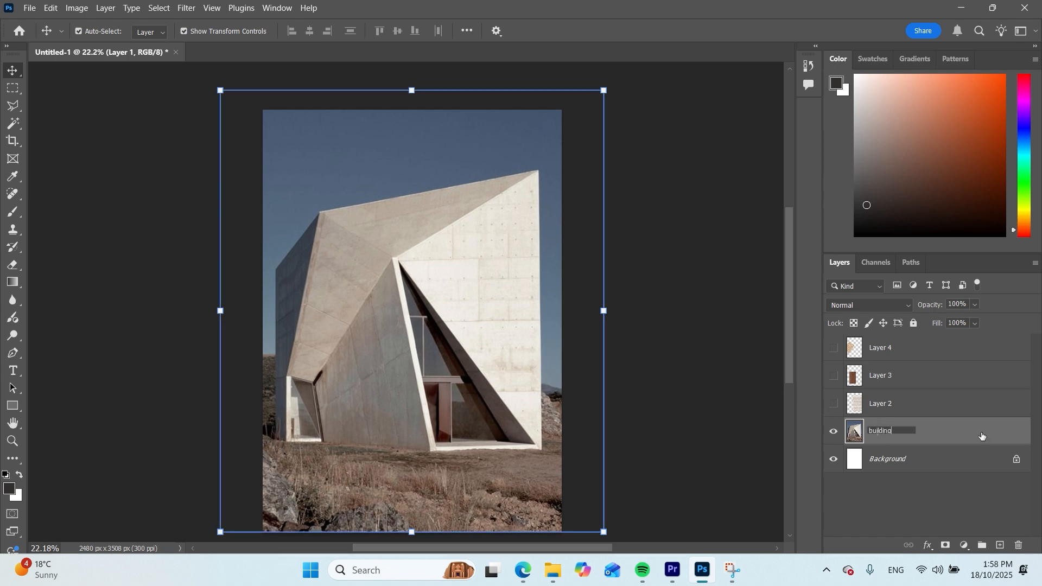
key(Return)
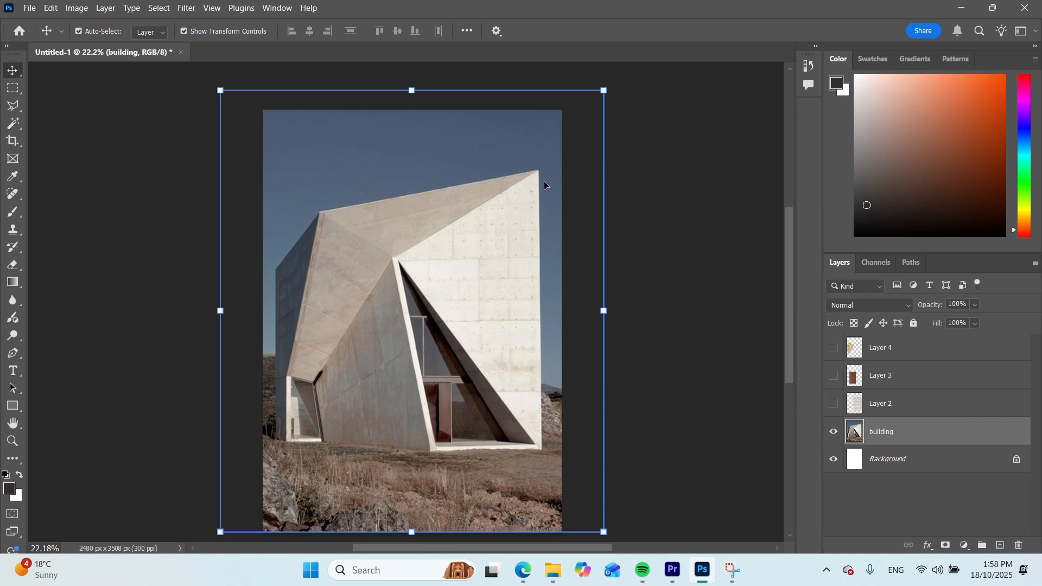
Outline the chapel's white right-hand facade on the building layer with the Polygonal Lasso tool
click(9, 111)
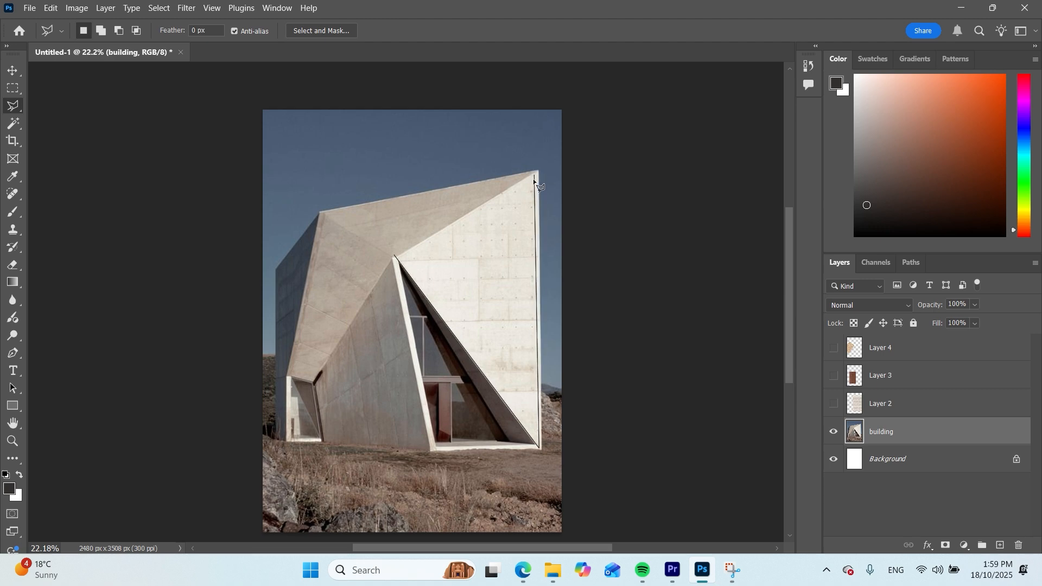
click(544, 452)
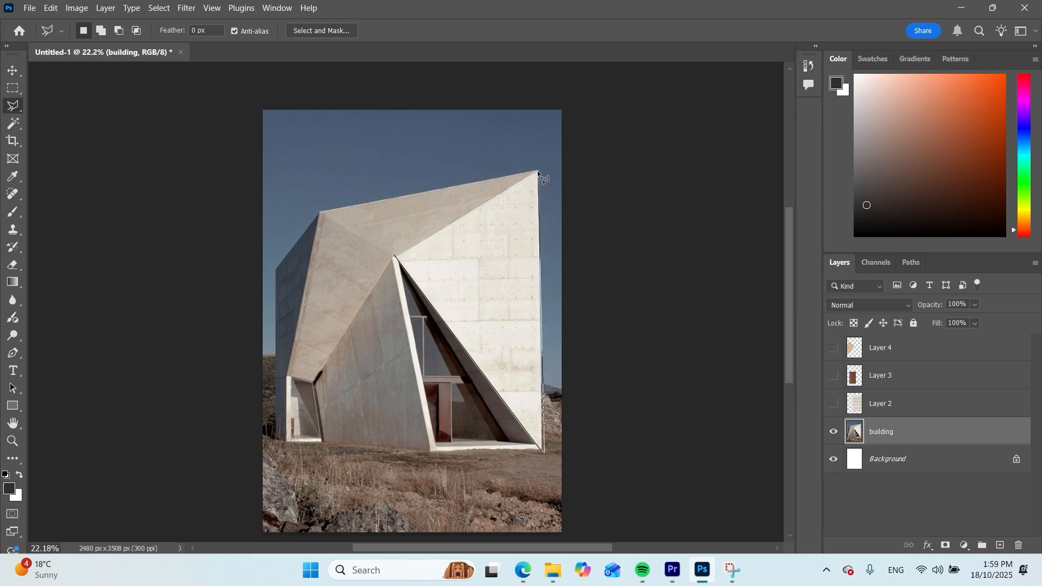
click(538, 171)
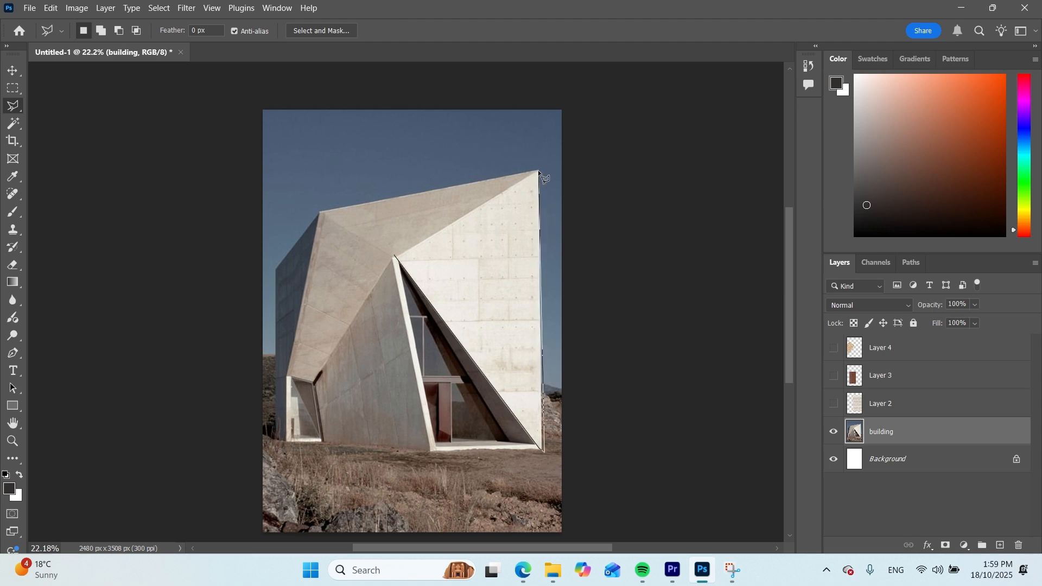
click(395, 257)
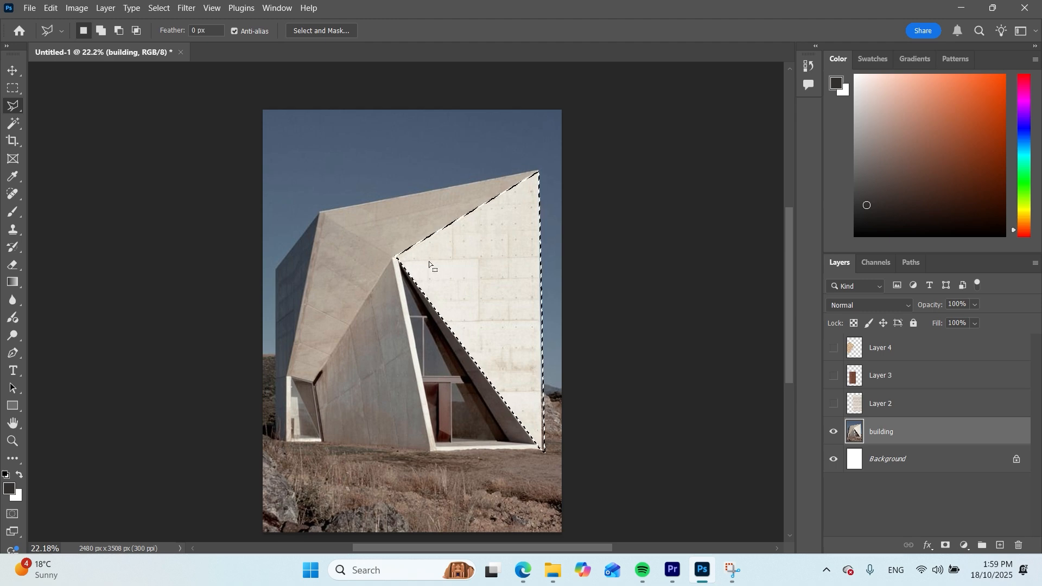
Show the brick texture layer and mask it to the selected right-hand facade
click(834, 403)
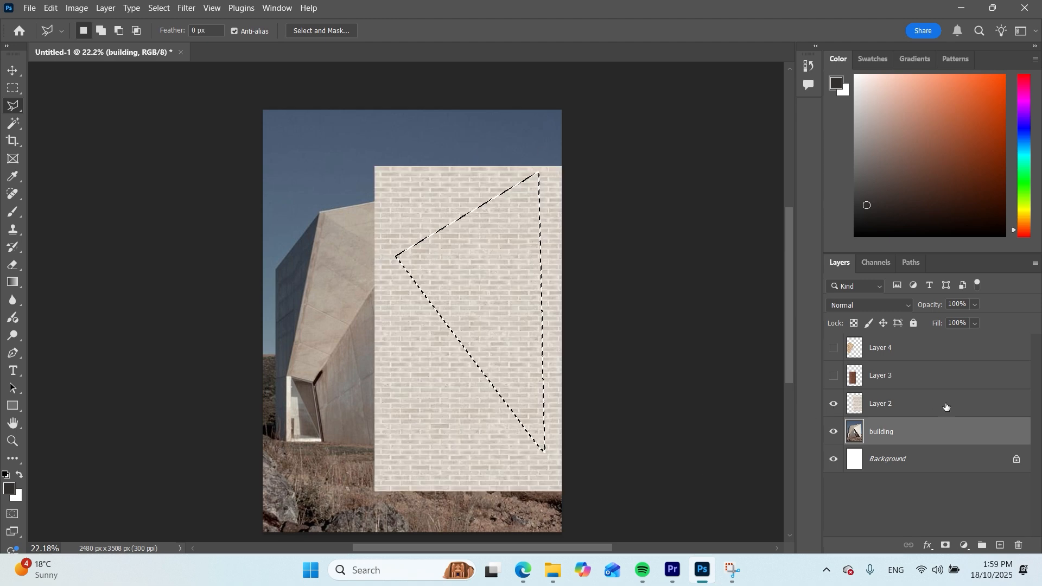
click(873, 402)
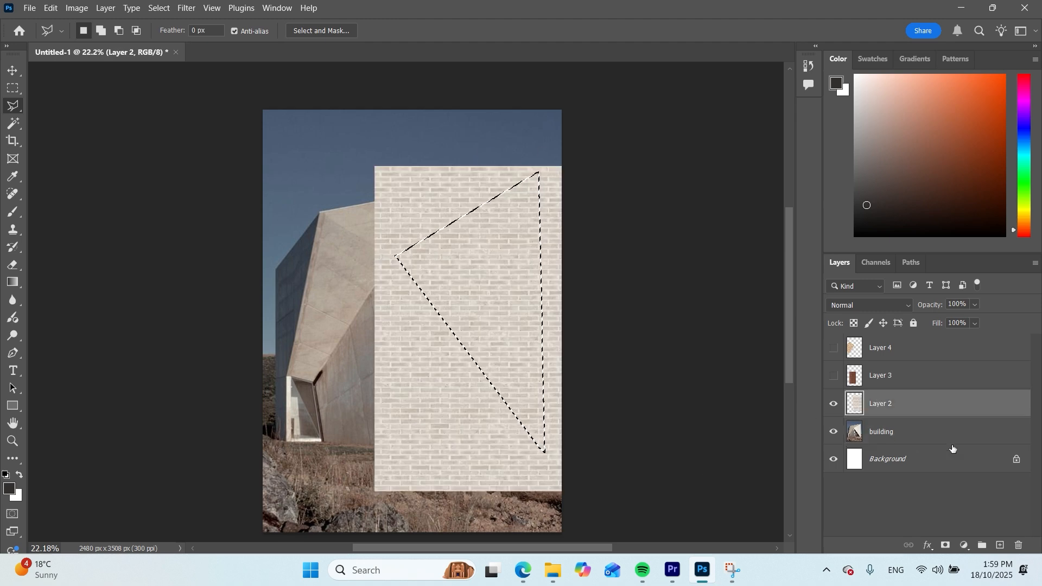
click(945, 544)
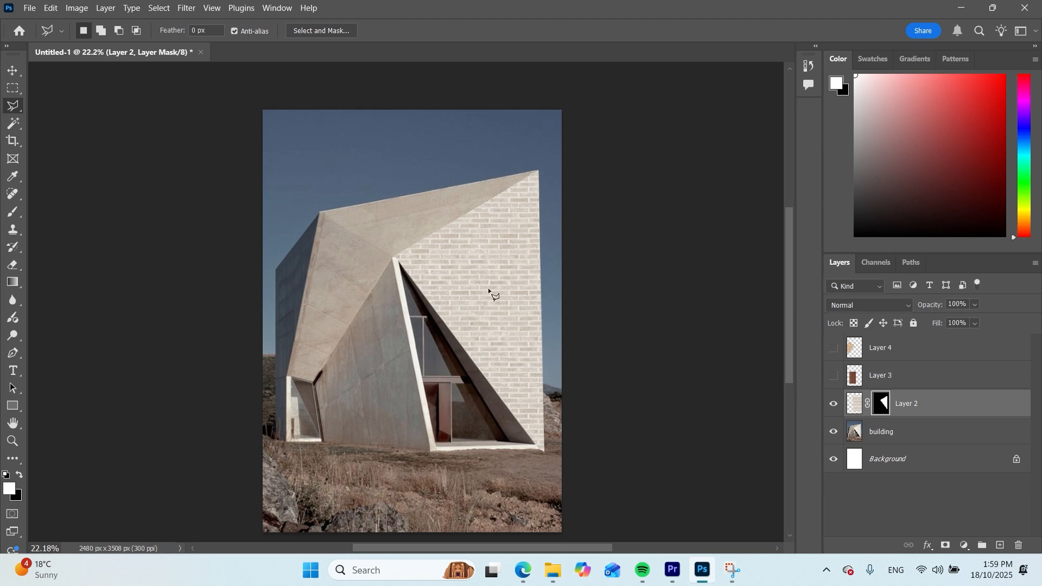
On the building layer, outline the upper-left slanted facet above the small side opening with the Polygonal Lasso
click(888, 434)
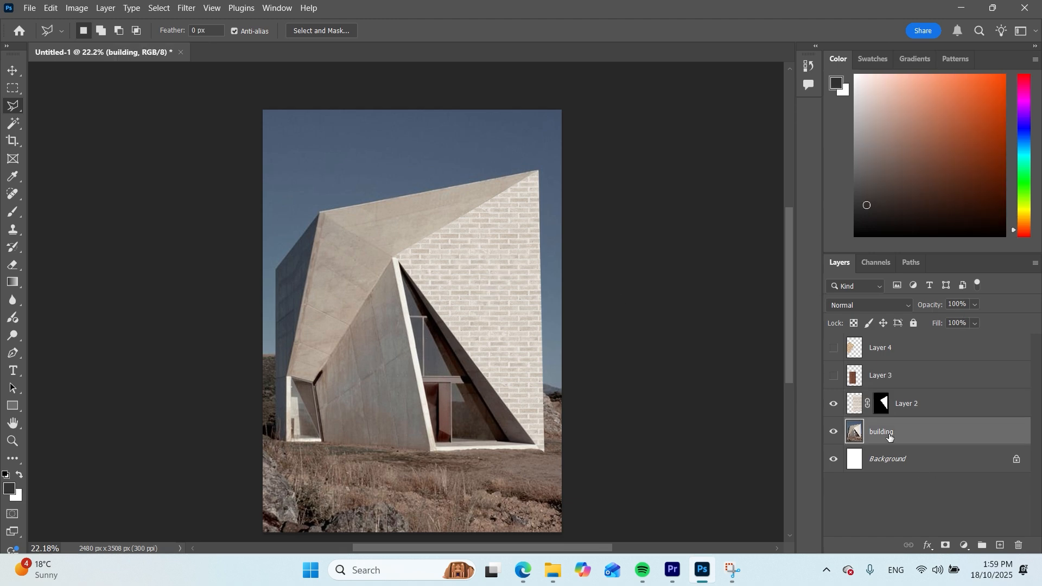
click(393, 256)
click(319, 211)
click(311, 382)
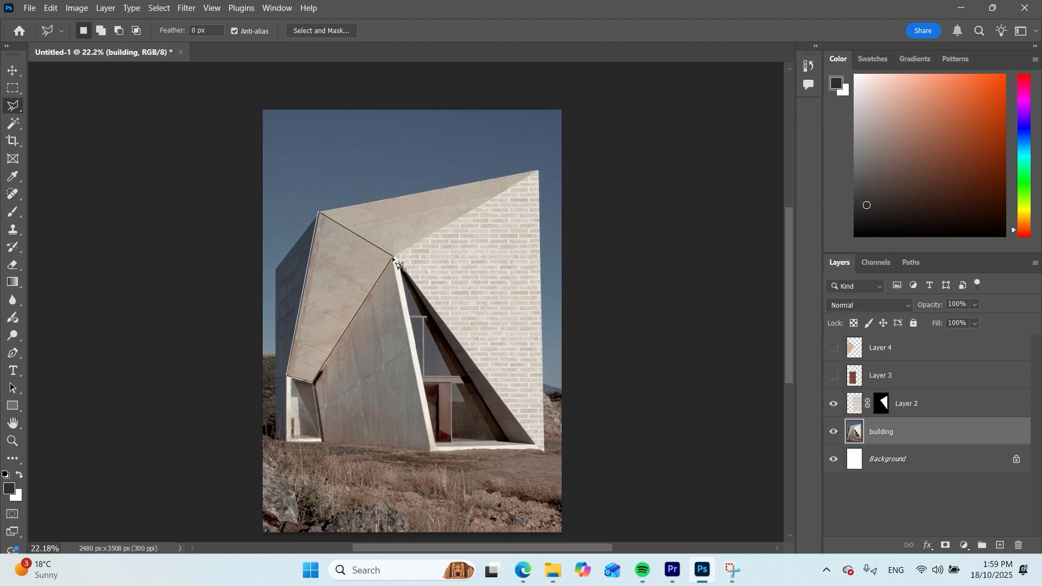
click(394, 260)
Show the jute texture layer, mask it to the selected upper-left facet, and set its opacity to 72%
click(834, 348)
click(896, 348)
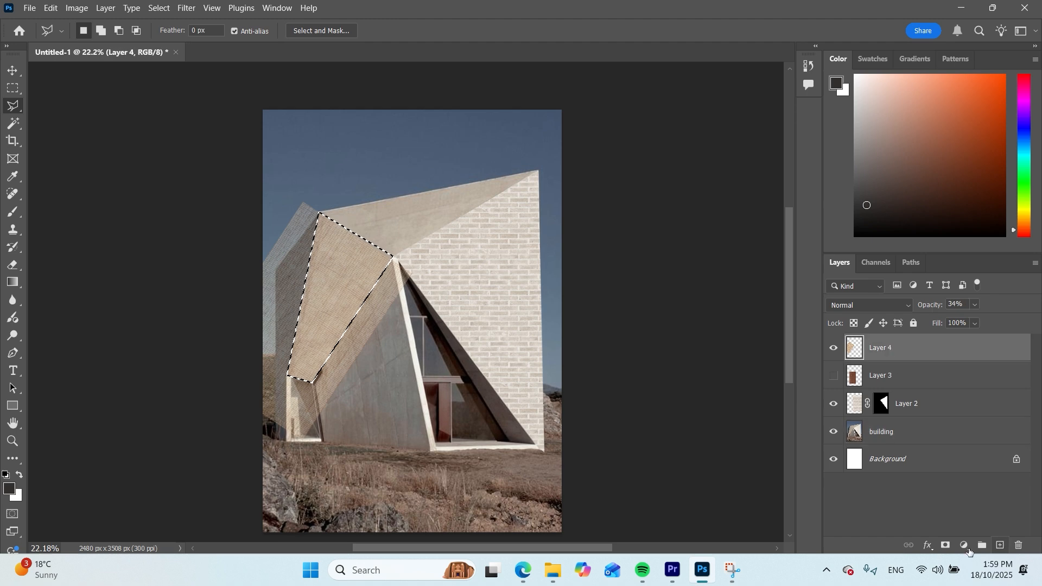
click(946, 545)
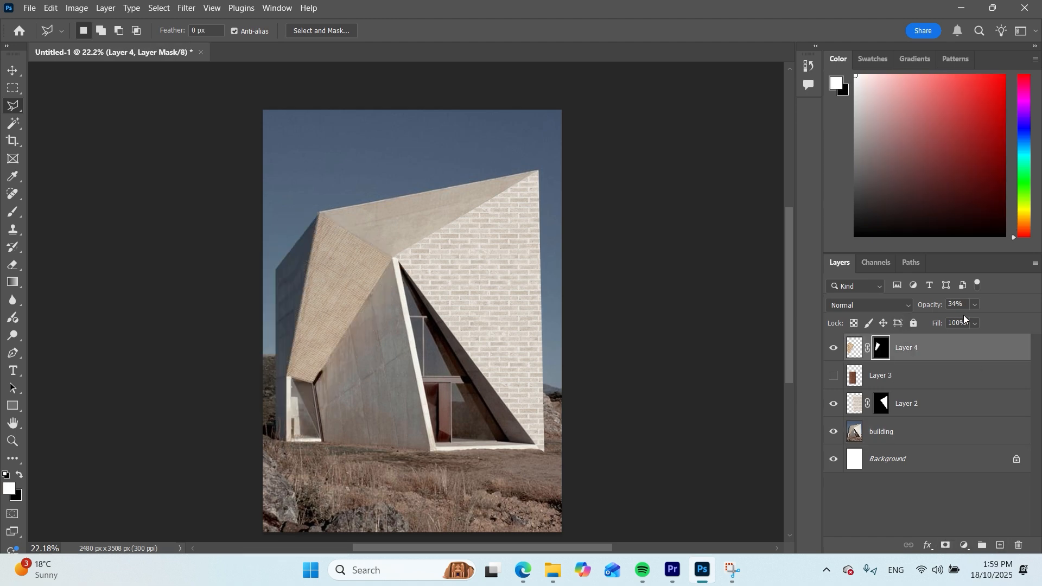
drag(996, 320, 1004, 321)
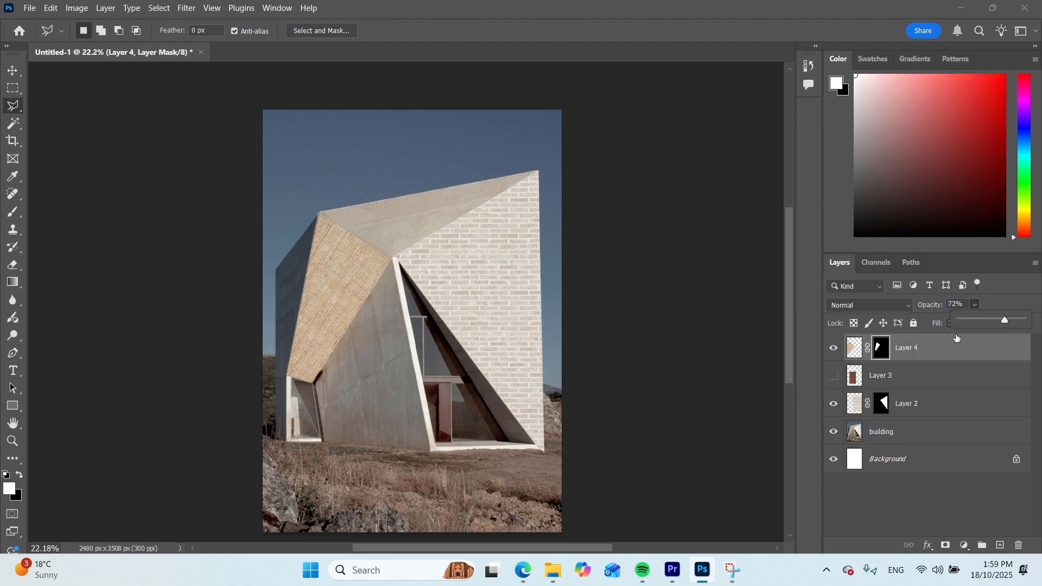
On the building layer, outline the slanted wall left of the entrance with the Polygonal Lasso
click(895, 376)
click(833, 376)
click(834, 375)
click(895, 432)
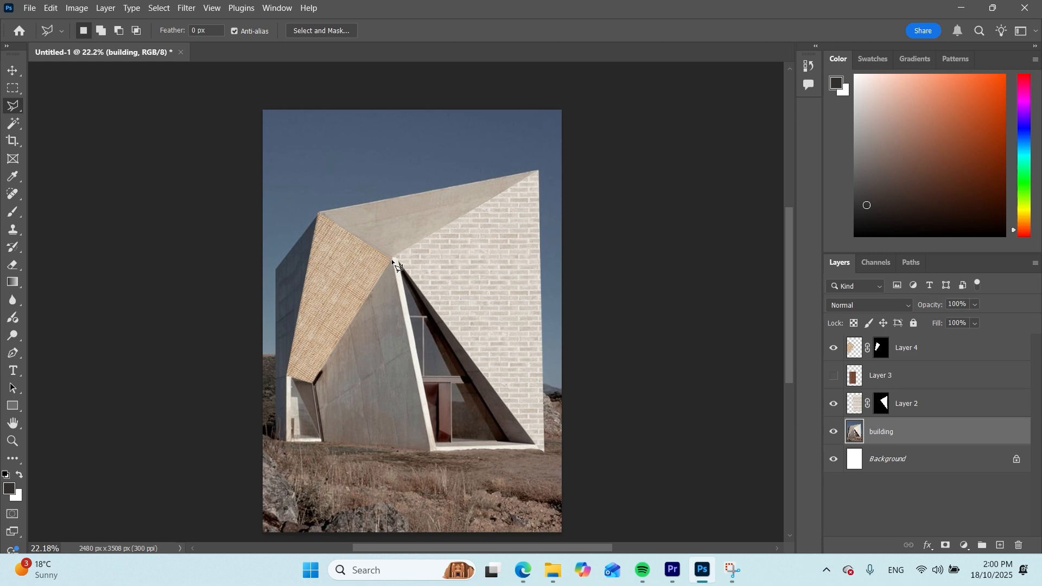
click(314, 380)
click(321, 441)
click(430, 449)
double_click(393, 262)
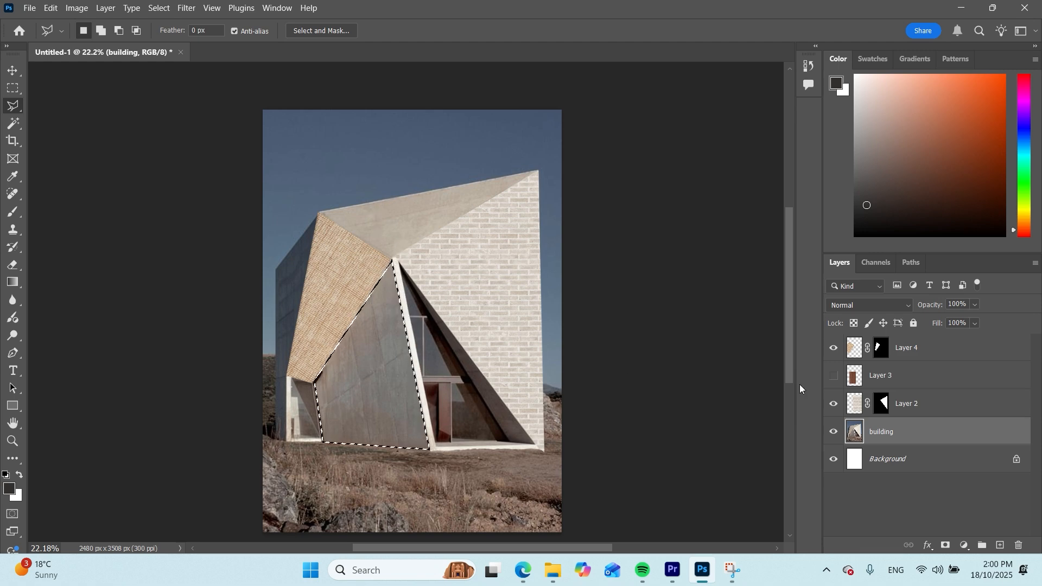
Show the rust texture layer and mask it to the selected wall left of the entrance
click(833, 376)
click(895, 375)
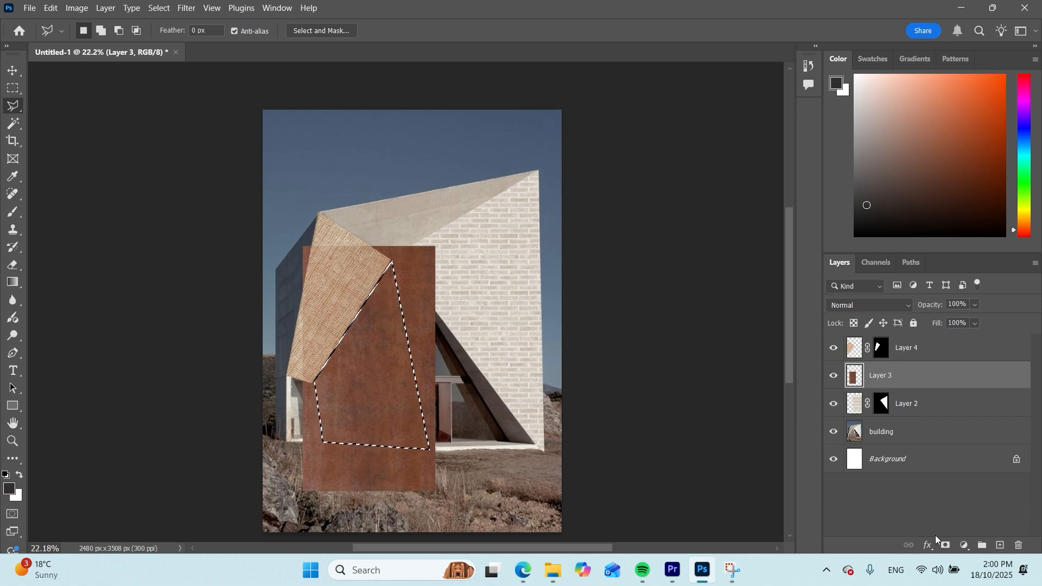
click(942, 545)
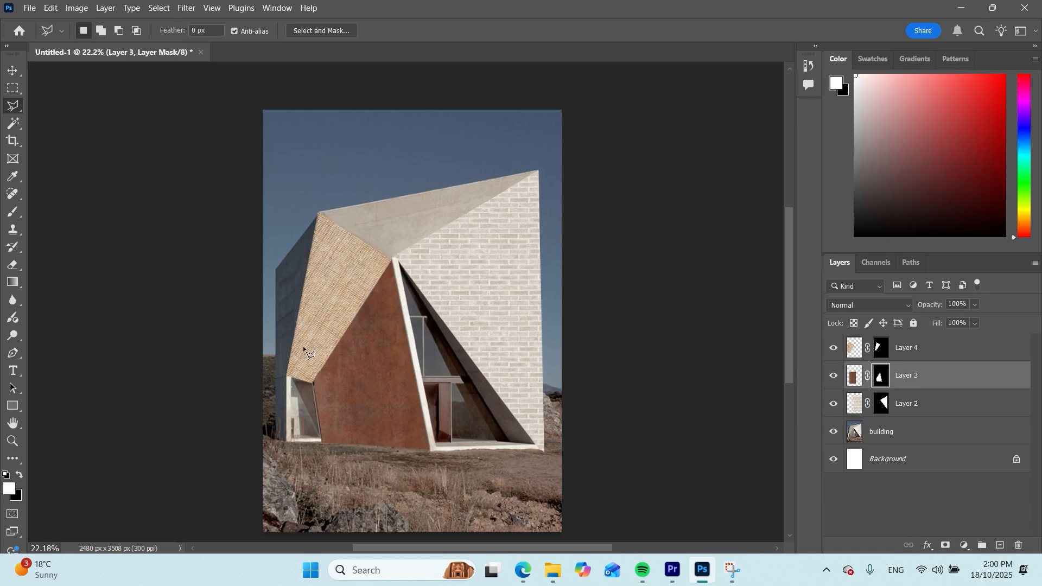
Set the blend mode of the brick texture layer on the large facade to Linear Burn
click(15, 70)
click(554, 259)
click(495, 365)
click(418, 369)
click(478, 297)
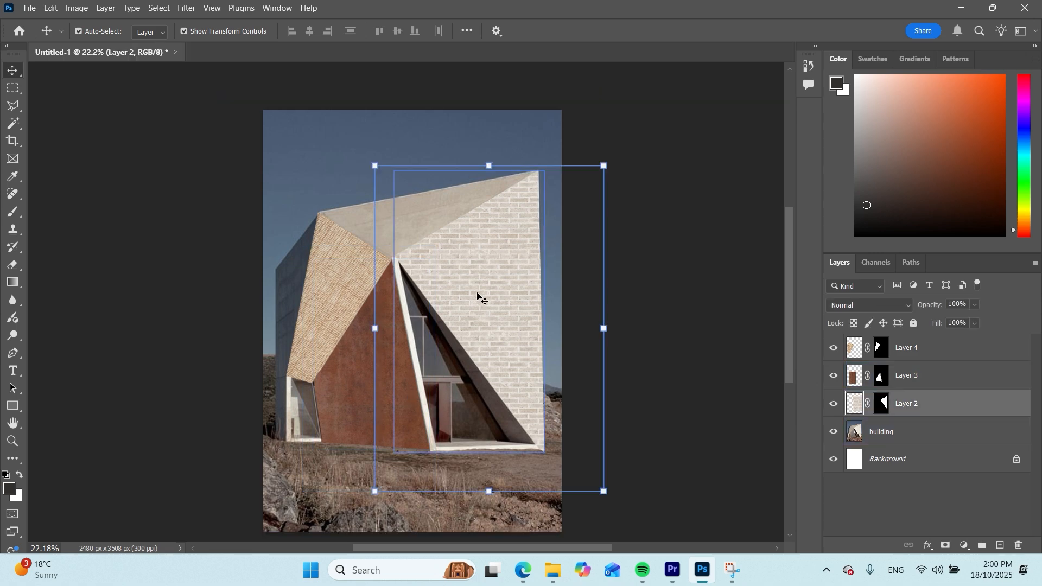
click(890, 305)
key(Escape)
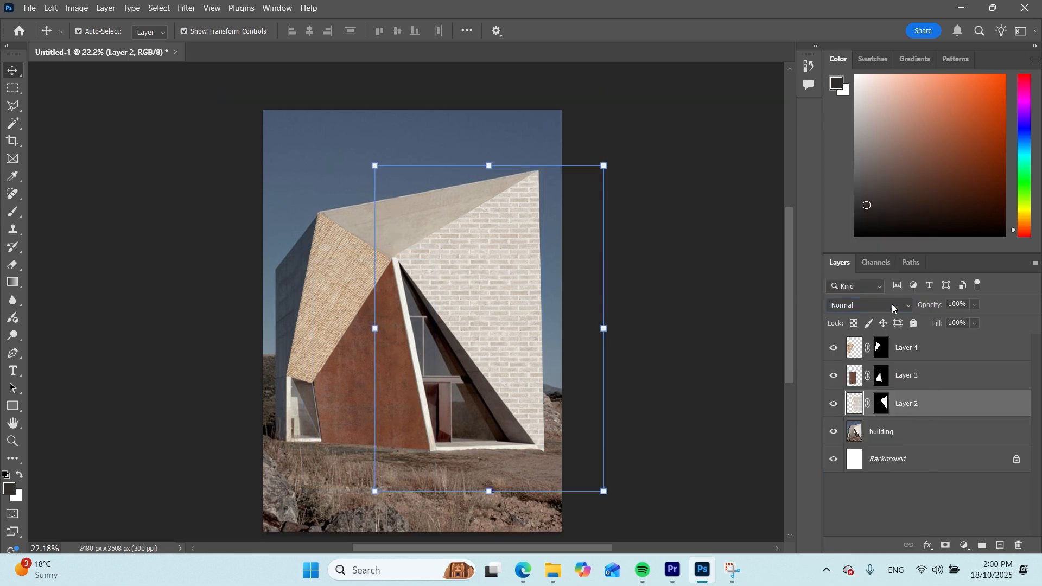
click(893, 306)
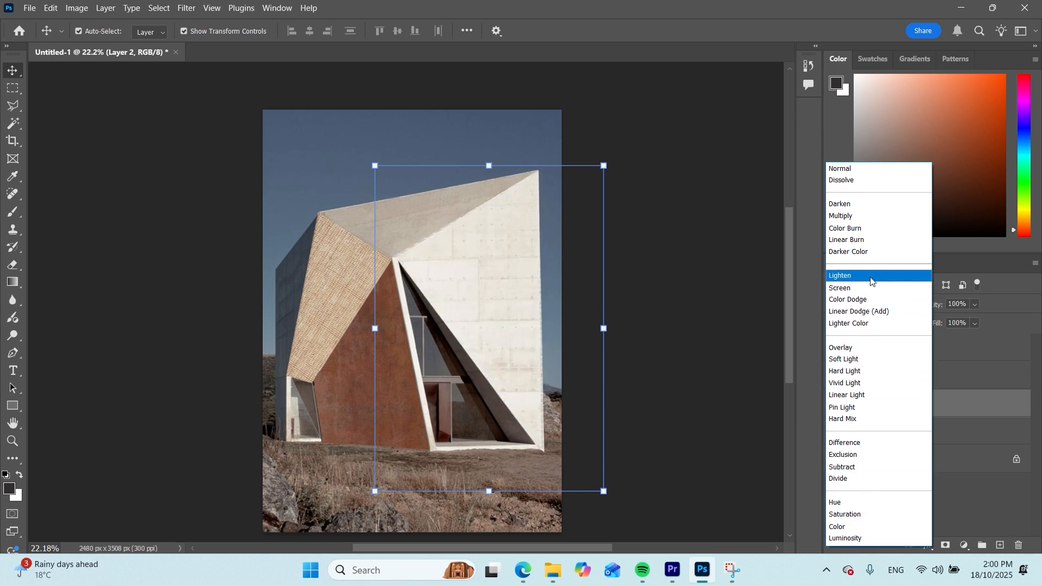
click(872, 239)
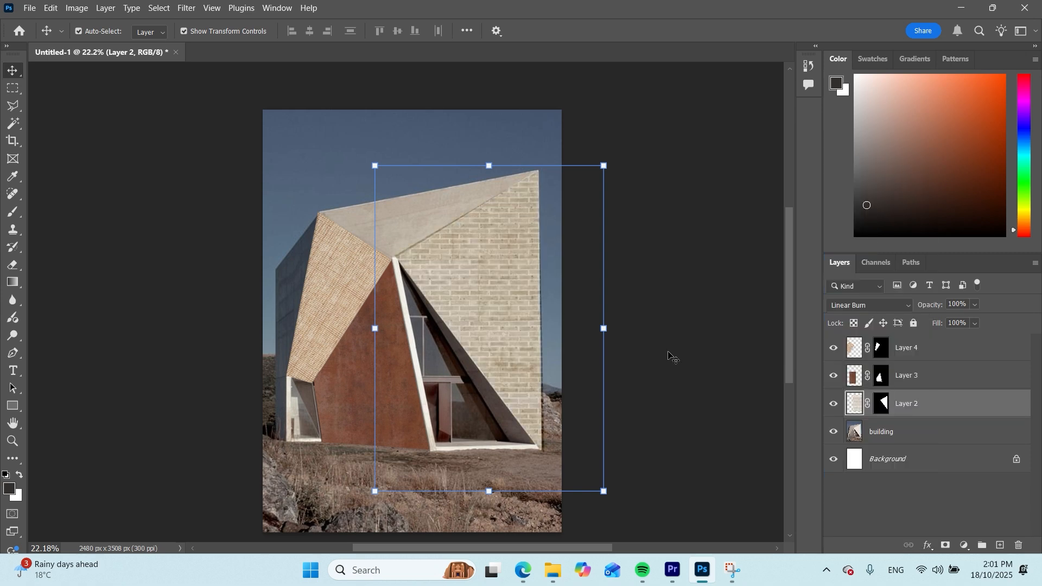
Set the blend mode of the rust texture layer beside the entrance to Soft Light
click(896, 431)
click(900, 376)
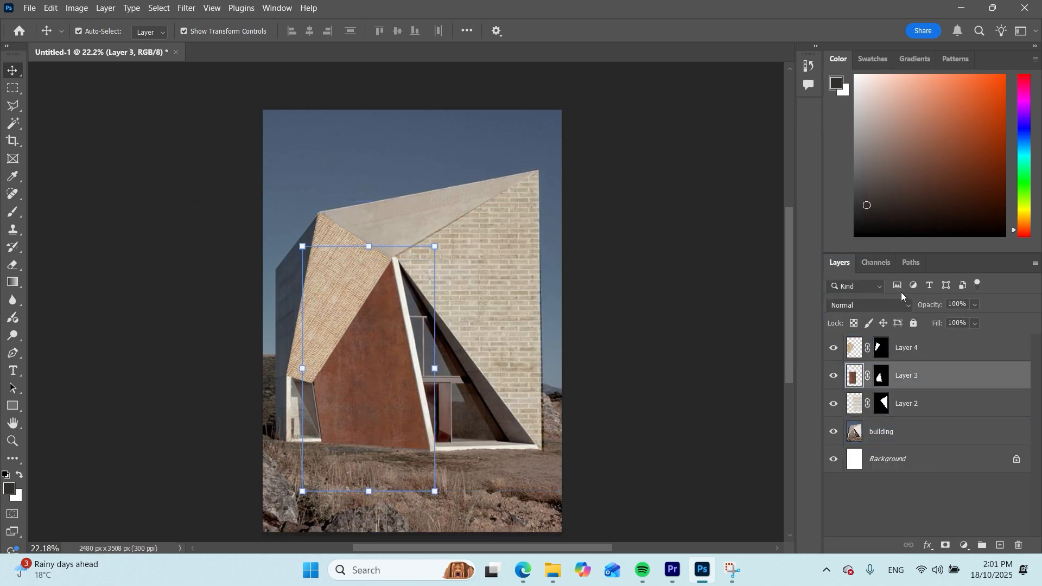
click(885, 303)
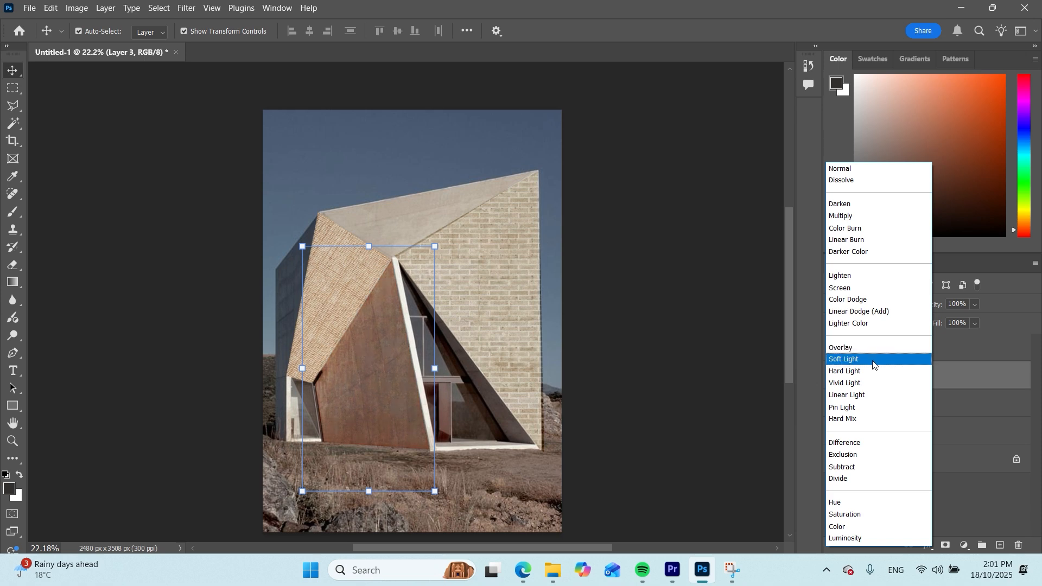
click(874, 363)
click(711, 414)
Change the jute texture layer on the upper-left facet to Pin Light blending and deselect the layers
click(890, 352)
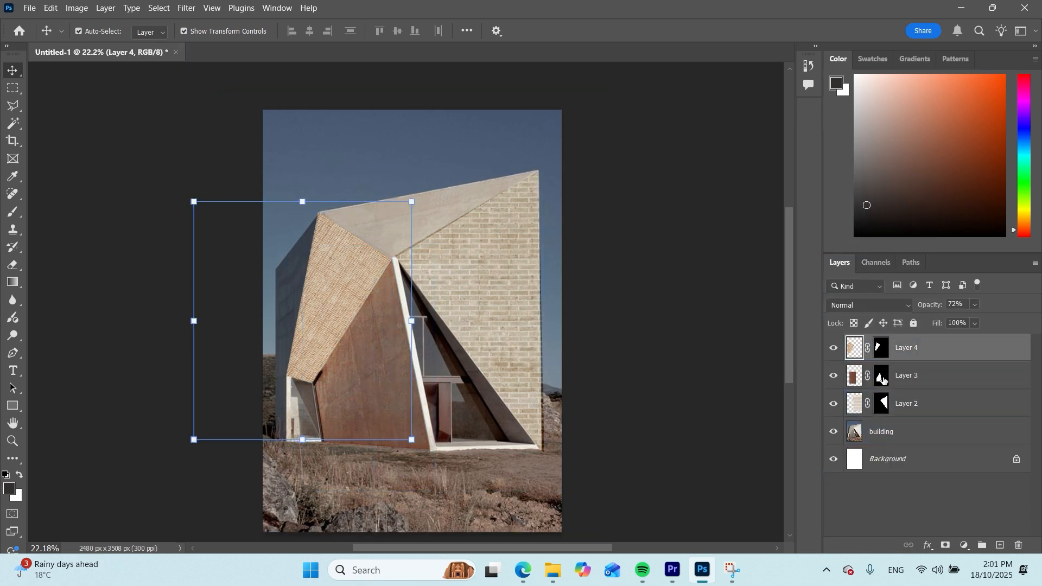
click(892, 305)
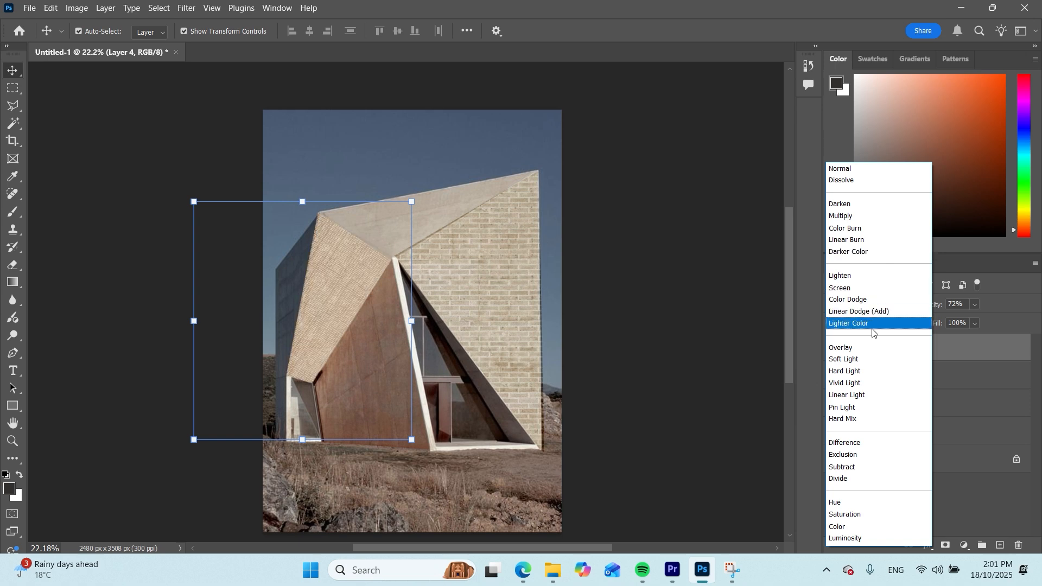
click(864, 407)
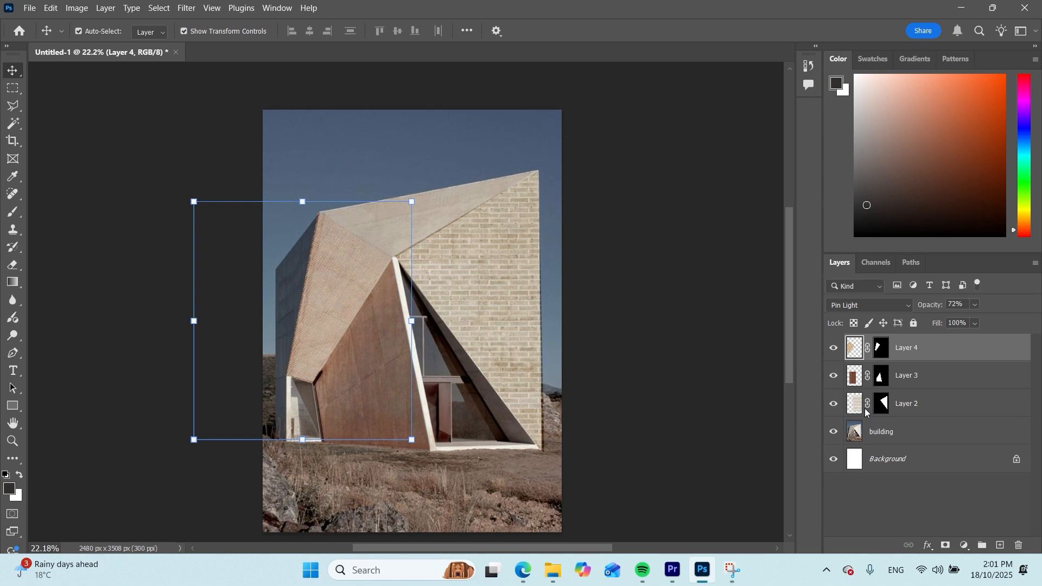
click(455, 273)
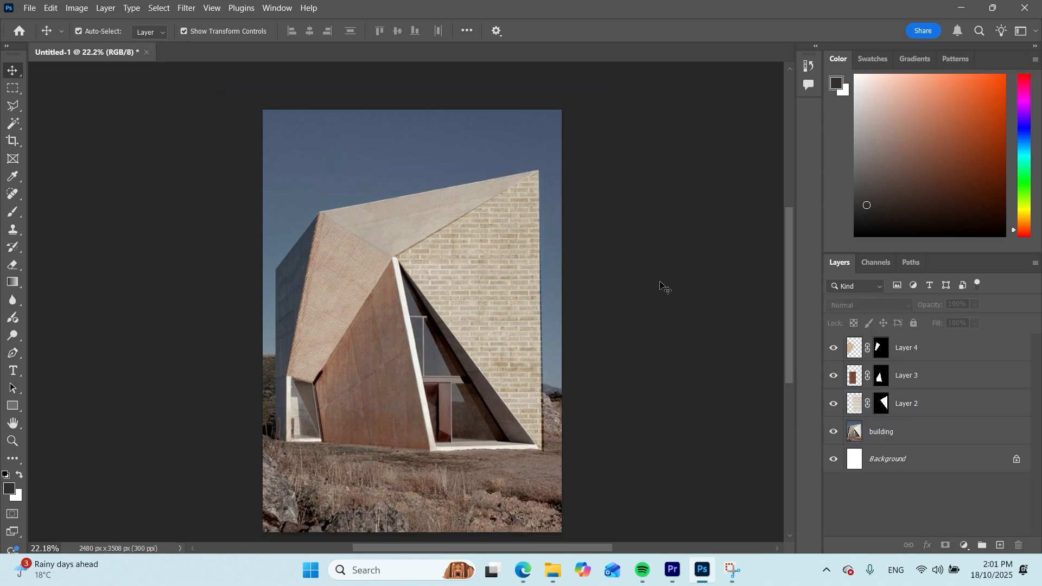
scroll(635, 384, down, 1)
scroll(616, 381, up, 2)
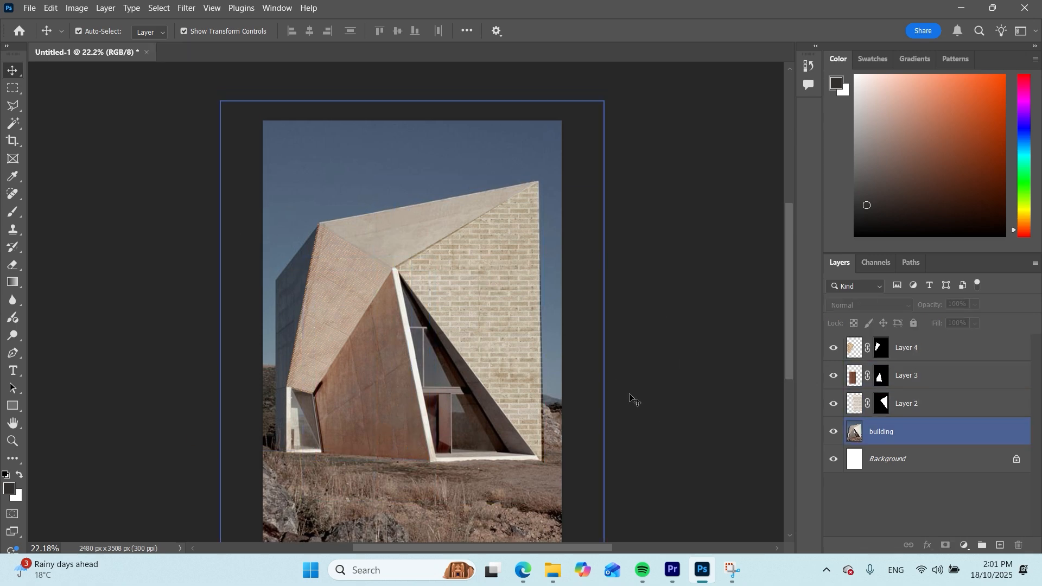
scroll(682, 404, down, 1)
scroll(680, 404, up, 1)
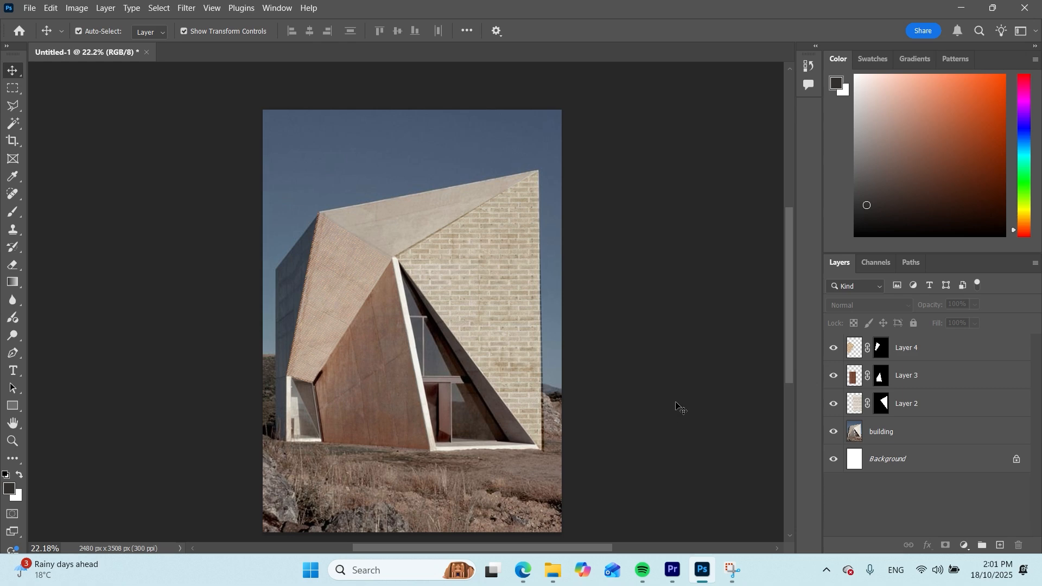